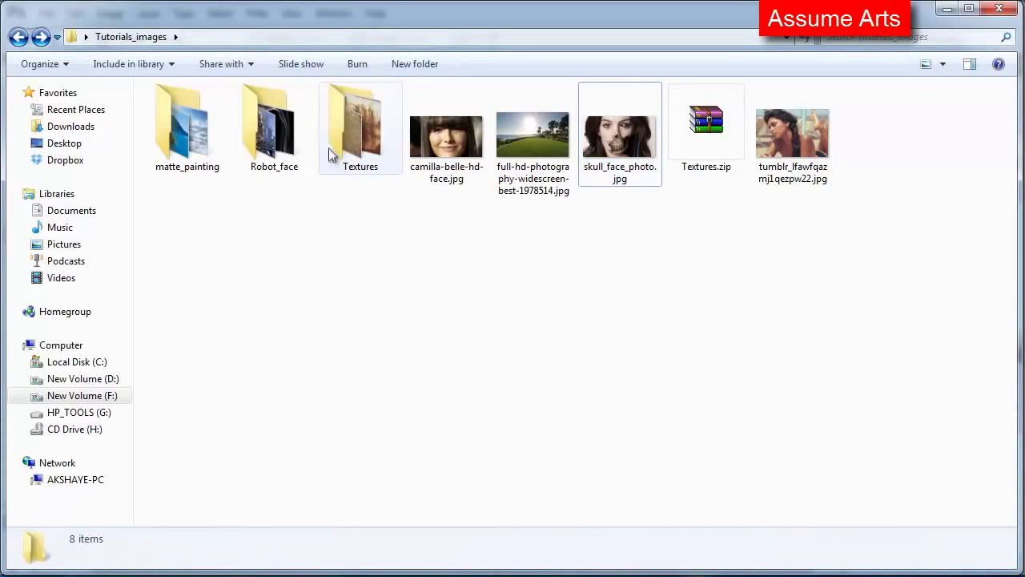
Step: Open the Robot_face folder and browse the skull wallpaper, terminator_robot and portrait images
double_click(277, 125)
left_click(271, 122)
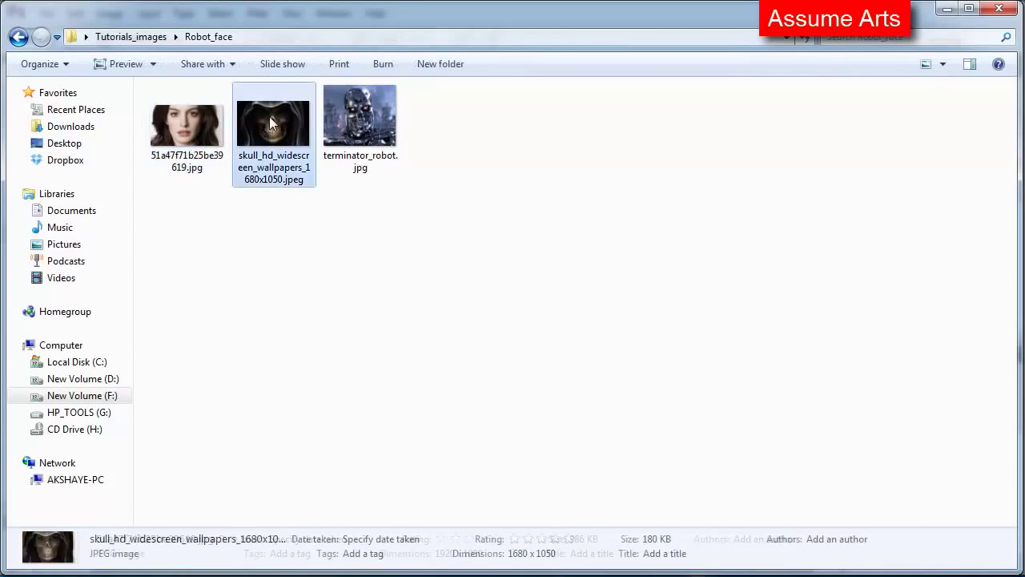
key("Right")
key("Left")
key("Left")
key("Right")
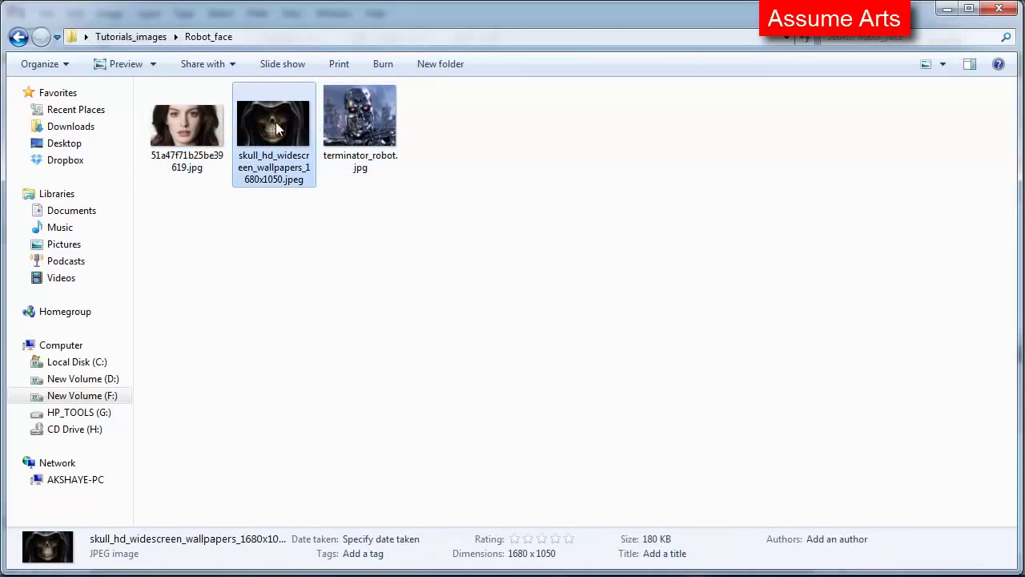
left_click(374, 130)
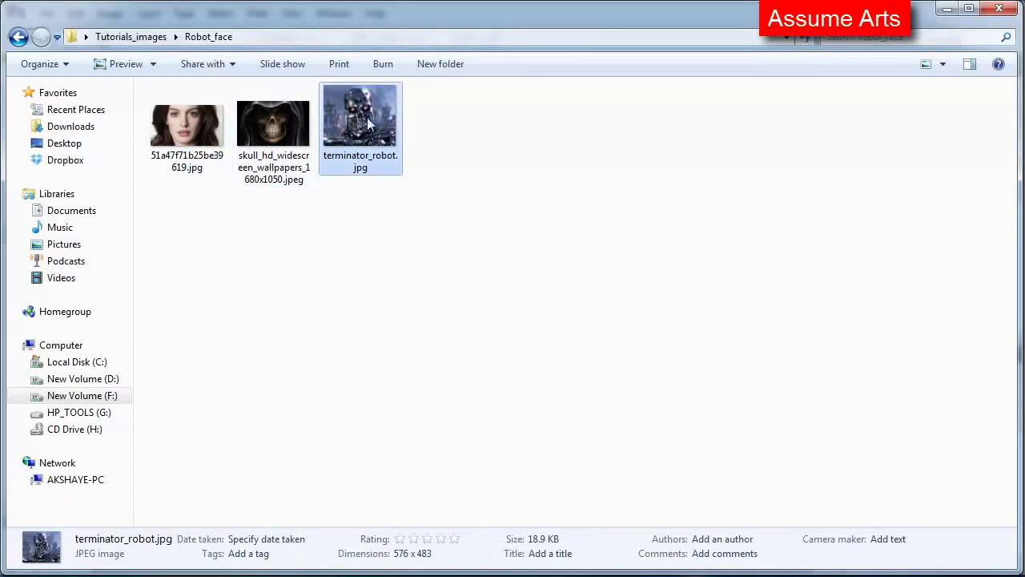
Step: Drag the woman's portrait JPG from Explorer into Photoshop to open it
left_click(188, 118)
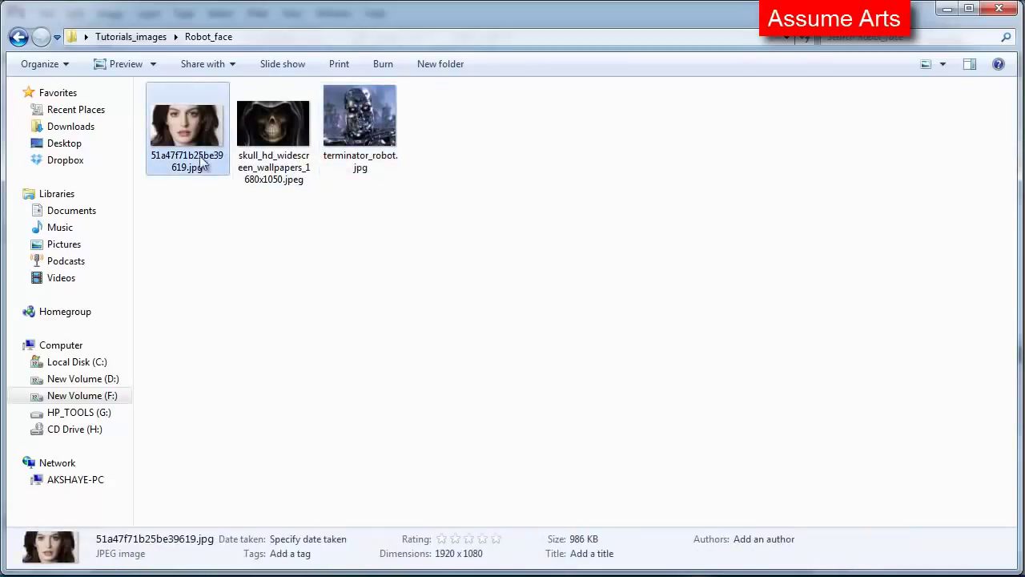
left_click(242, 245)
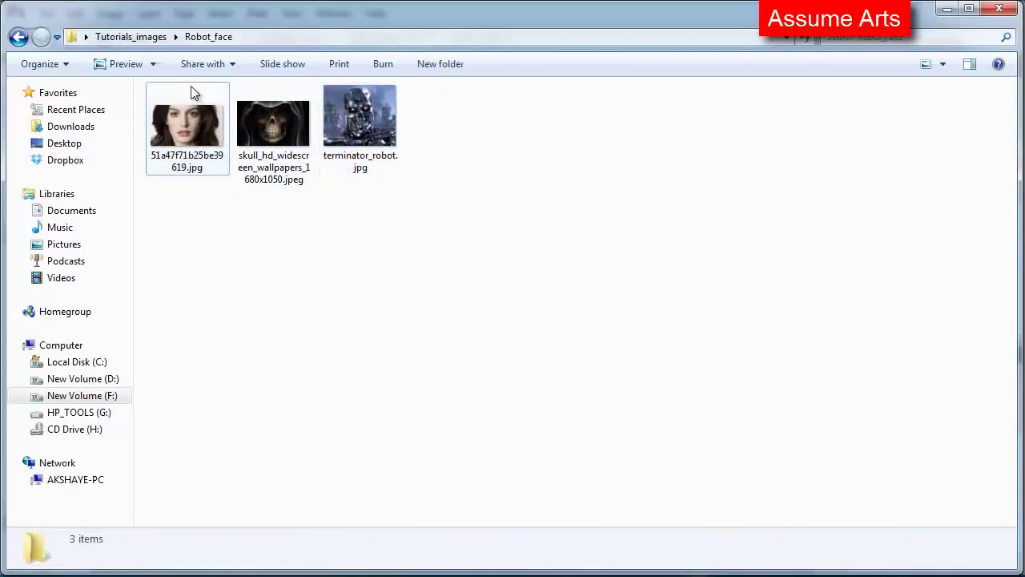
left_click(202, 143)
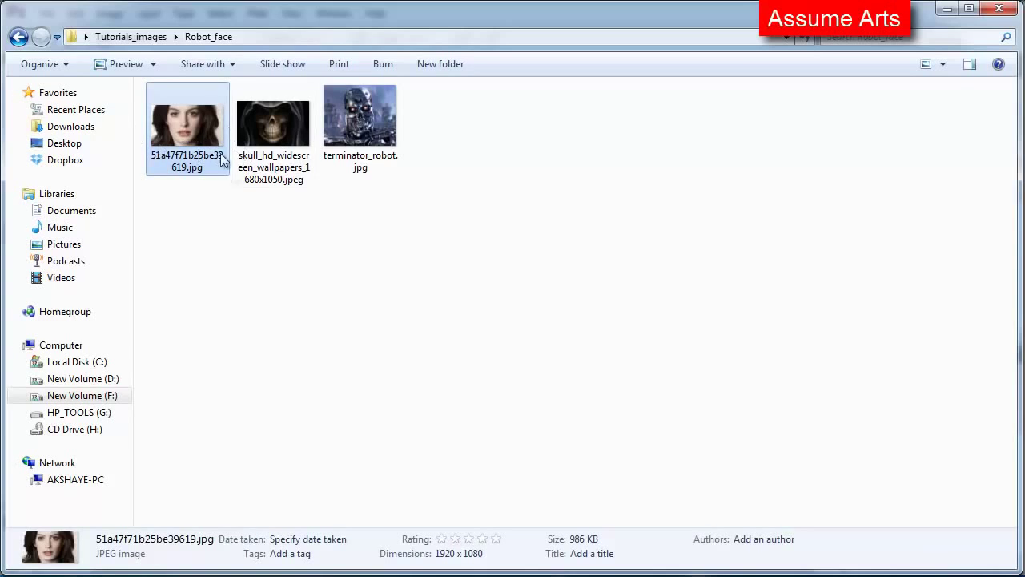
left_click(328, 290)
mouse_move(192, 136)
left_mouse_down()
mouse_move(286, 271)
mouse_move(385, 342)
left_mouse_up()
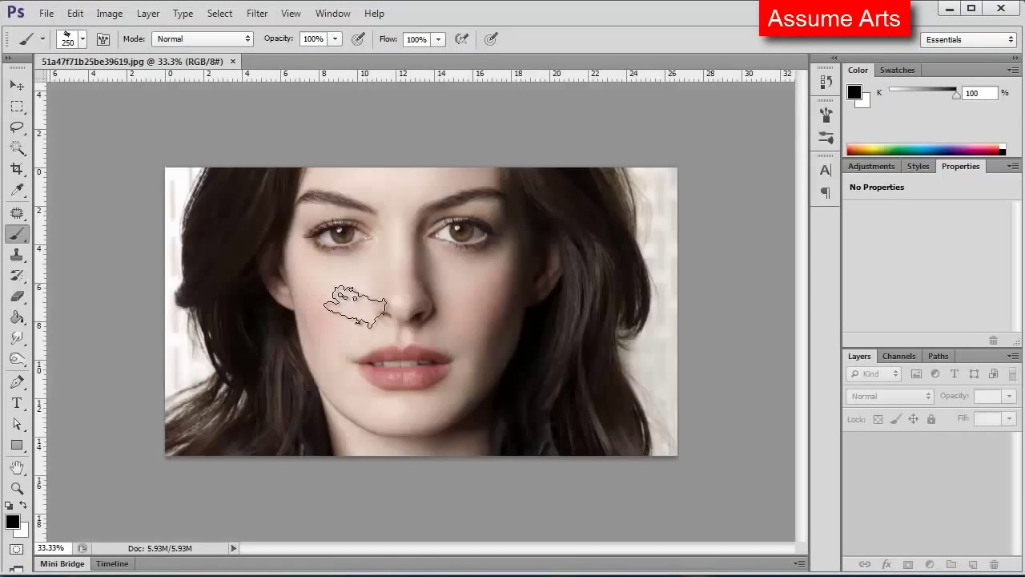
Step: Place terminator_robot.jpg over the portrait and enlarge it to cover most of the canvas
scroll(470, 300, "up", 3)
scroll(469, 303, "down", 1)
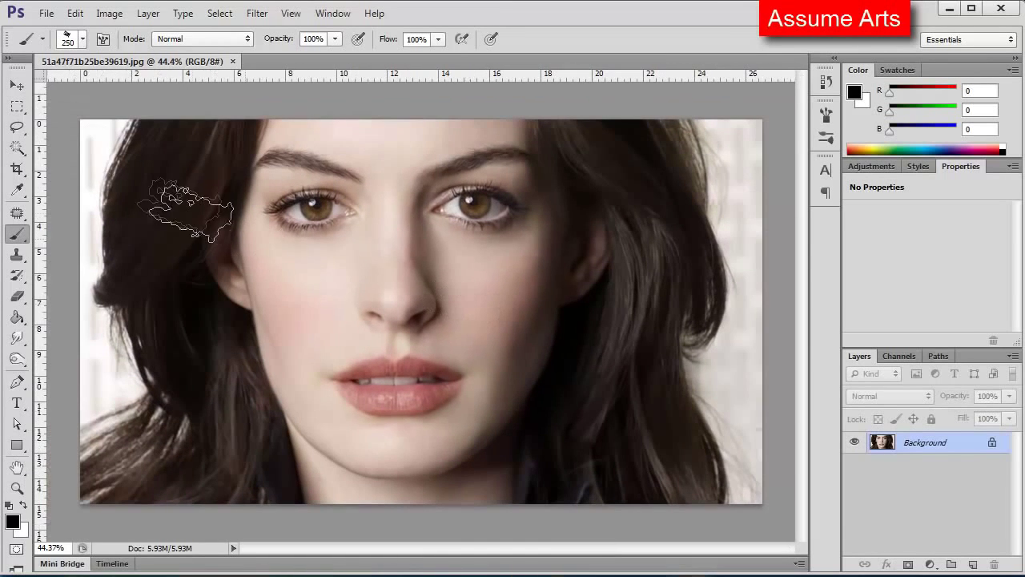
left_click(24, 84)
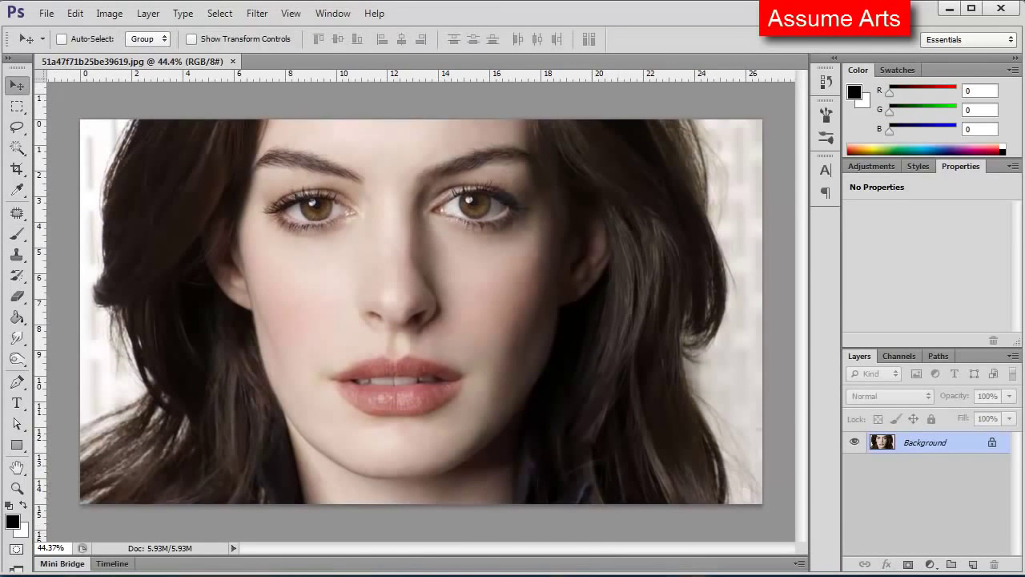
key("alt+Tab")
mouse_move(364, 128)
left_mouse_down()
mouse_move(377, 306)
mouse_move(353, 552)
mouse_move(378, 560)
mouse_move(409, 367)
left_mouse_up()
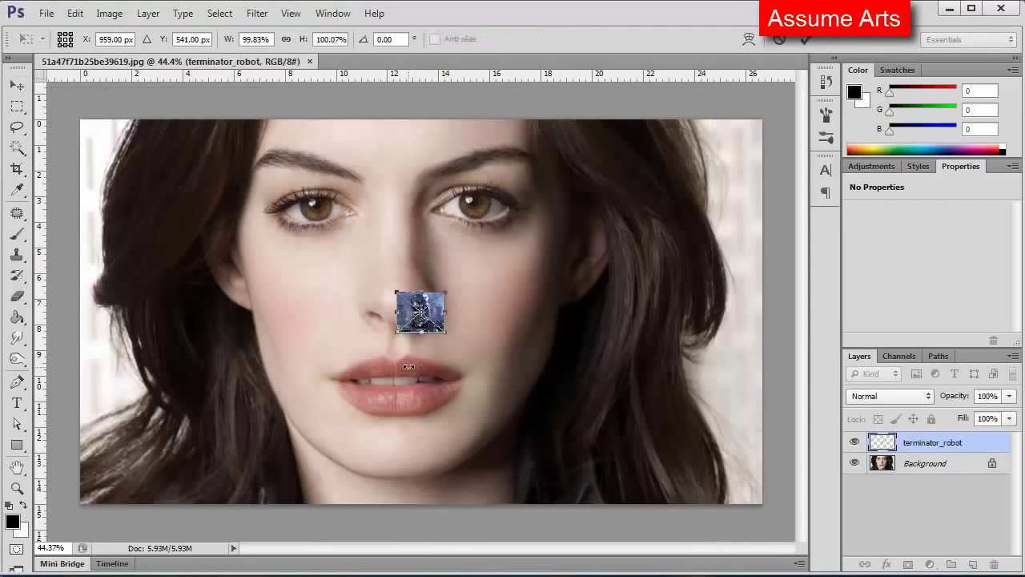
left_click_drag(388, 285, 161, 93)
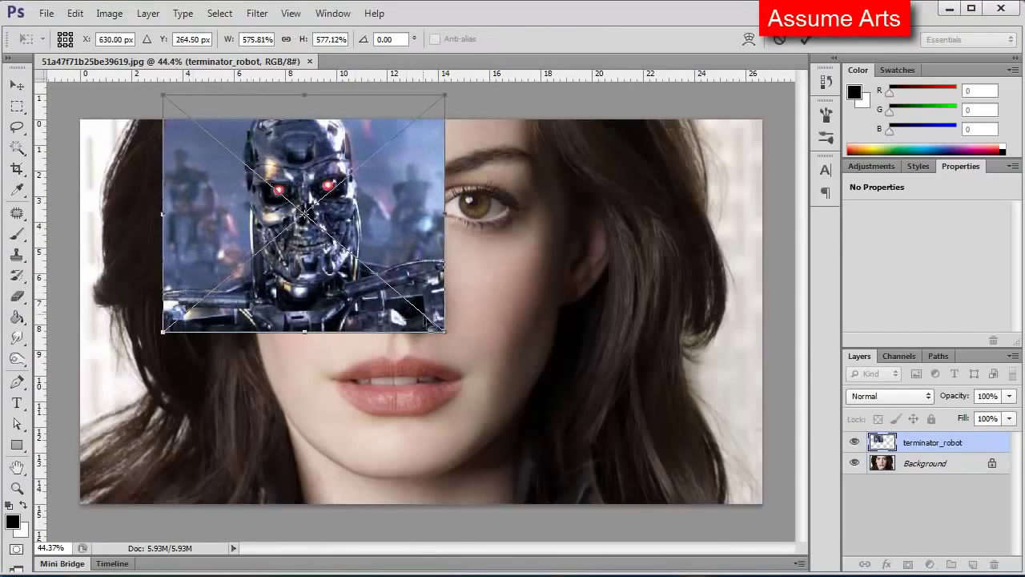
mouse_move(445, 333)
left_mouse_down()
mouse_move(597, 405)
mouse_move(541, 344)
left_mouse_up()
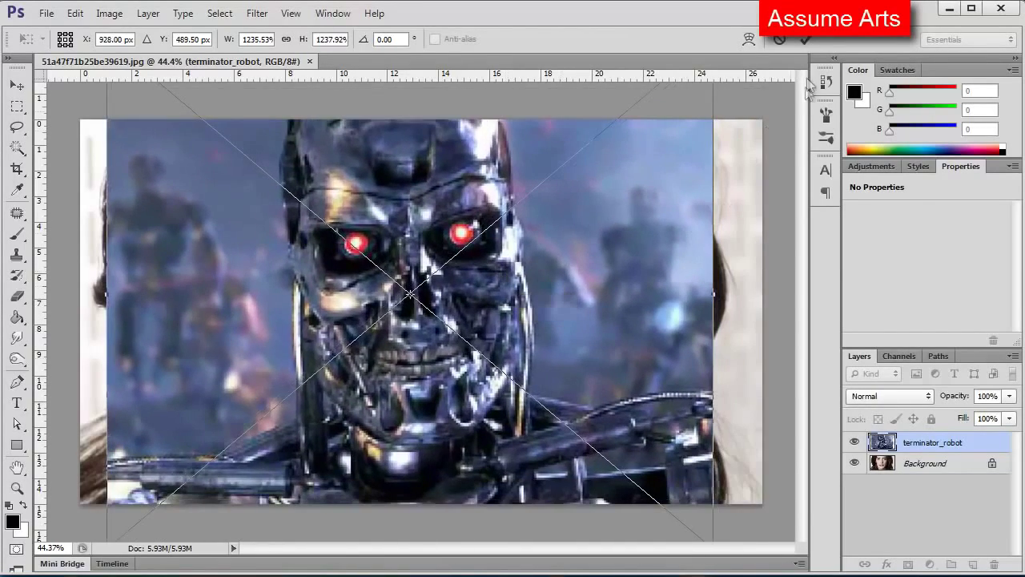
Step: Commit the robot placement, lower its opacity to 63% and move it over the face
left_click(806, 39)
left_click(1009, 396)
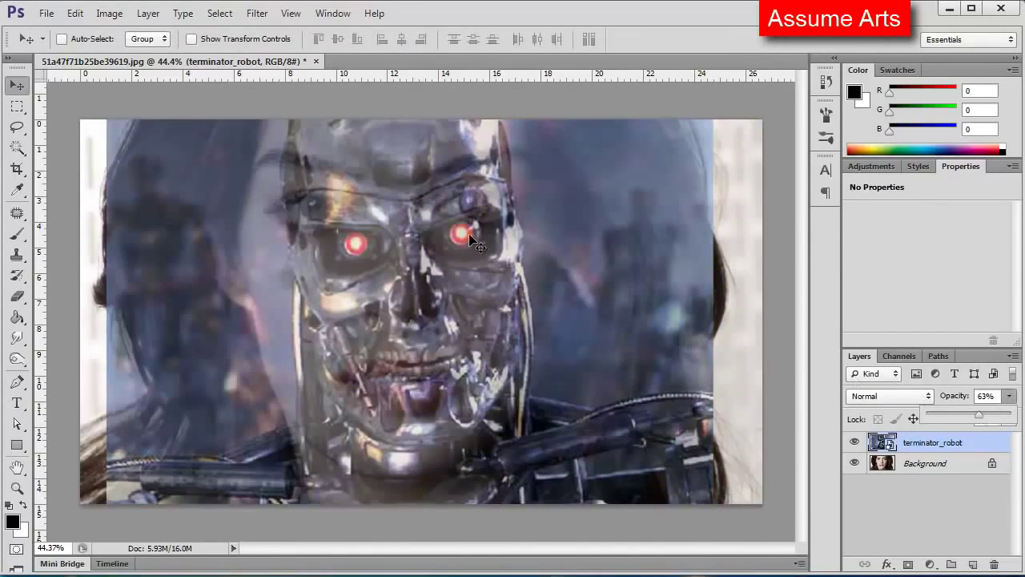
left_click_drag(471, 236, 474, 204)
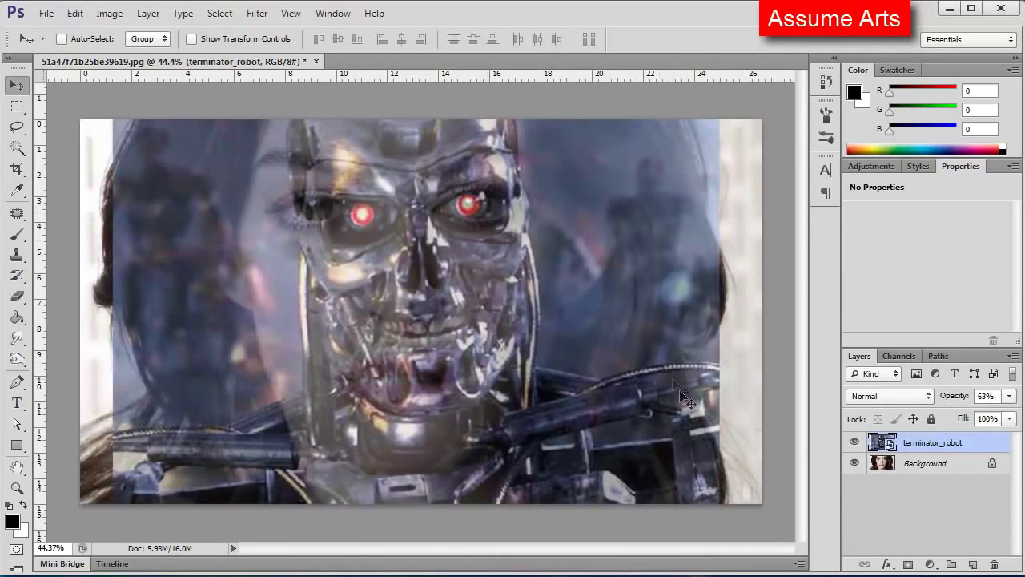
Step: Free-transform the robot layer so its red eyes line up with the woman's eyes
key("ctrl+t")
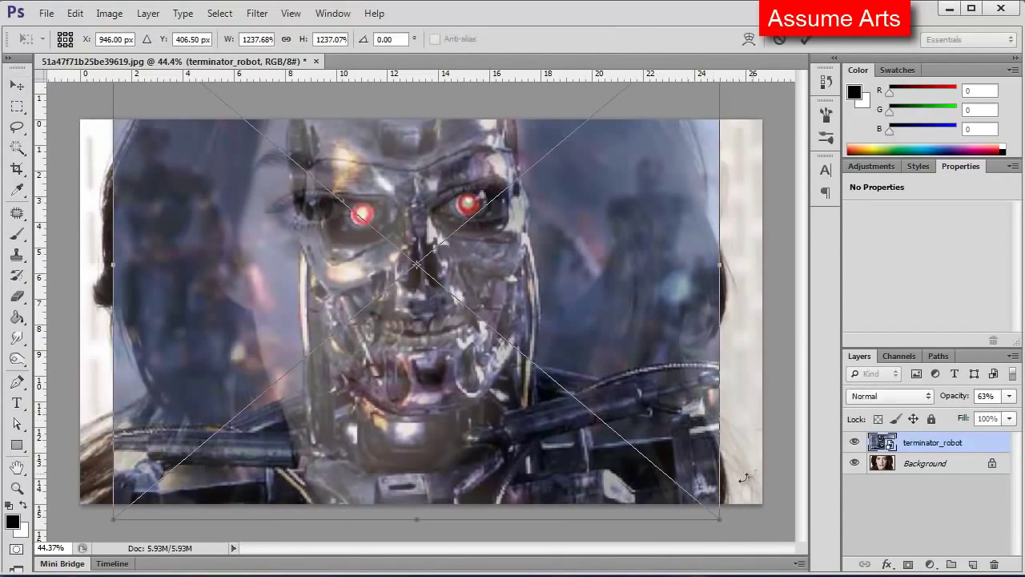
left_click_drag(723, 518, 746, 538)
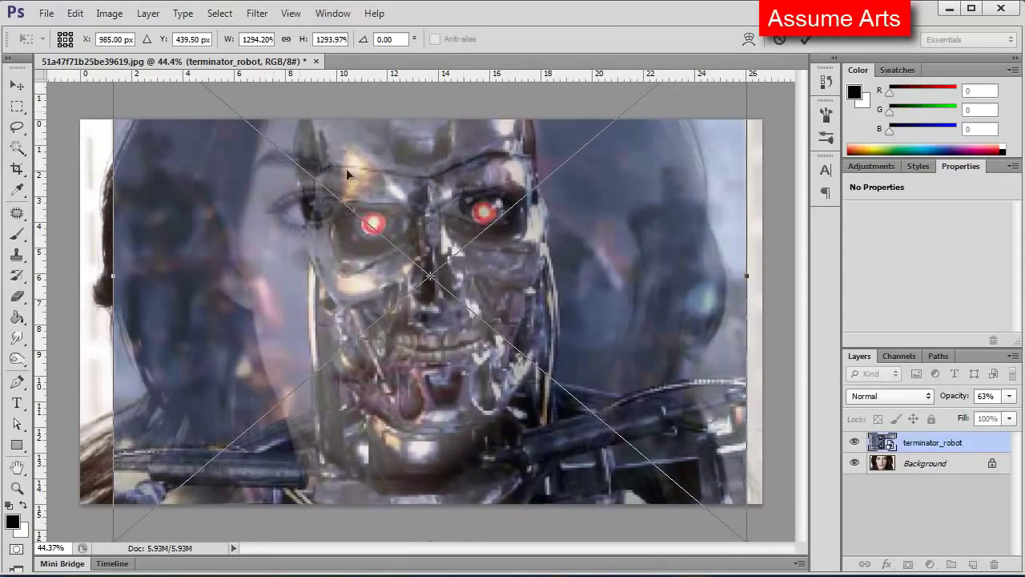
left_click_drag(521, 263, 500, 252)
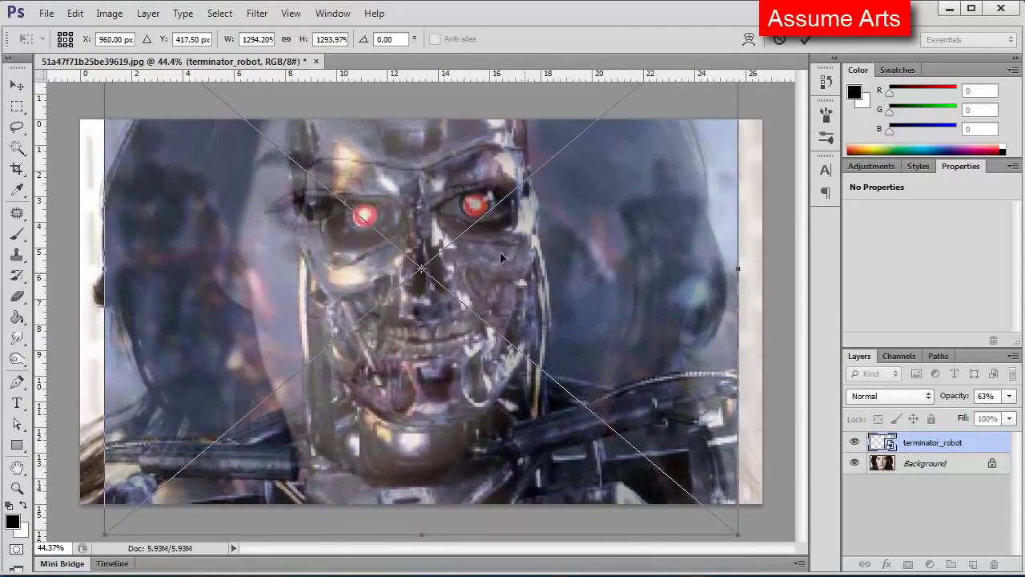
scroll(500, 252, "up", 2)
scroll(488, 228, "up", 2)
scroll(477, 201, "up", 2)
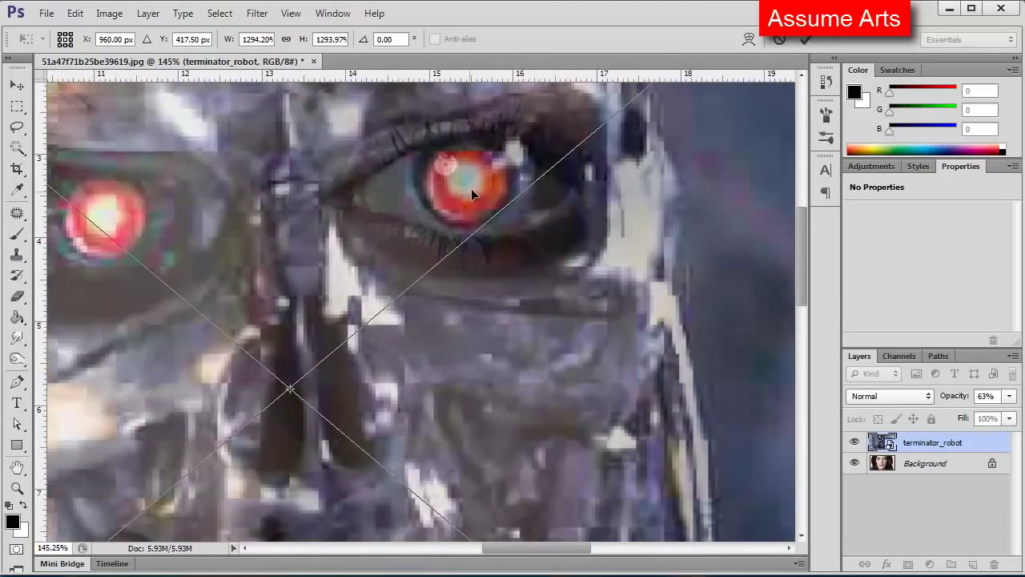
left_click_drag(471, 188, 472, 187)
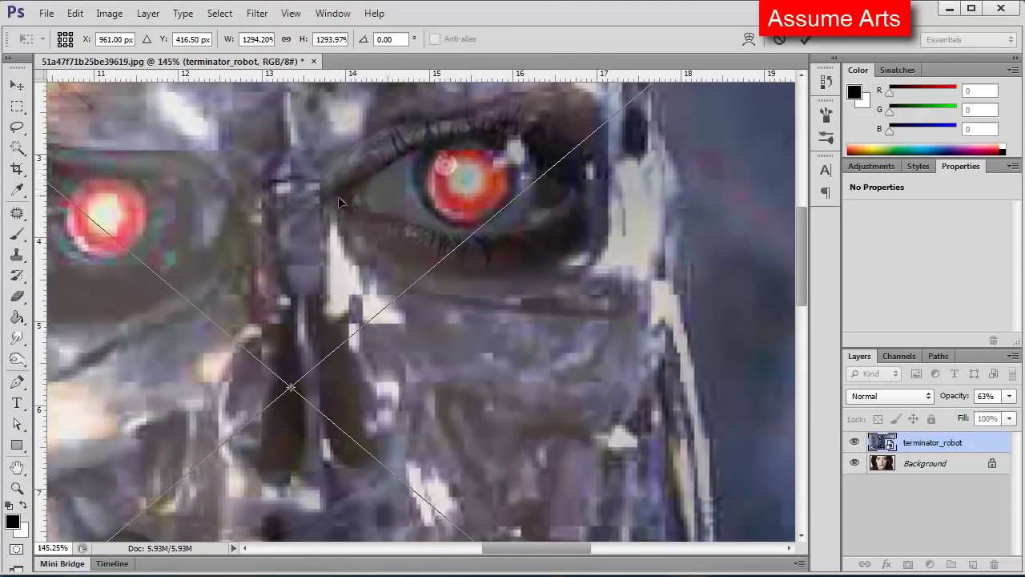
left_click(807, 38)
Step: Set the robot layer back to 100% opacity
left_click_drag(1009, 401, 1022, 404)
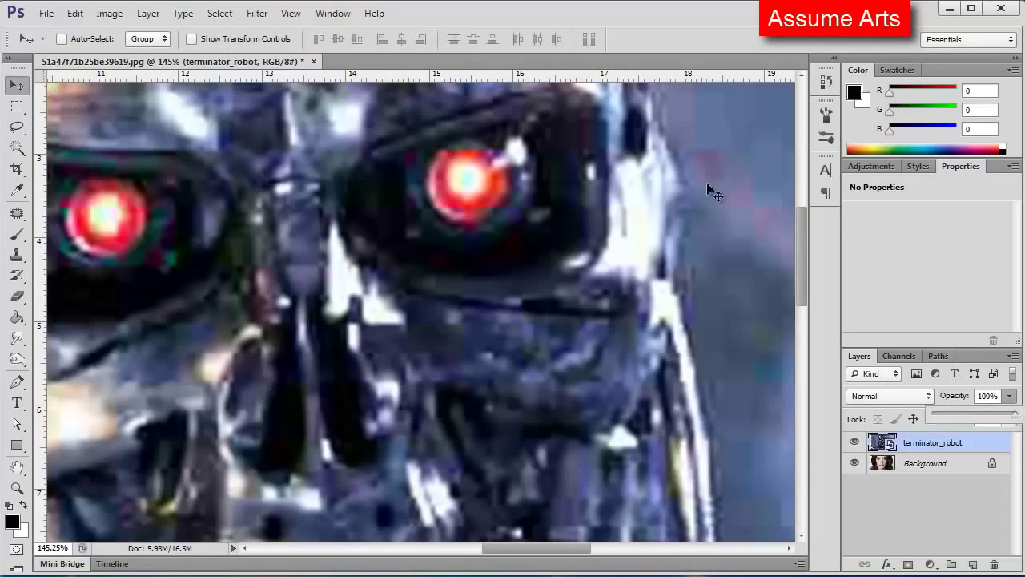
scroll(617, 176, "down", 1)
scroll(616, 175, "down", 6)
scroll(582, 194, "down", 3)
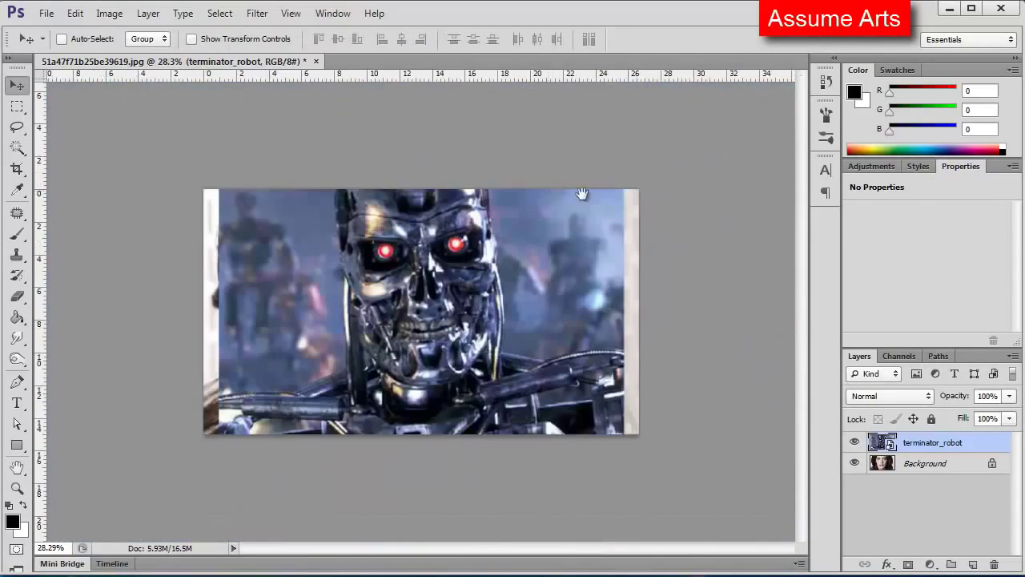
scroll(591, 231, "up", 2)
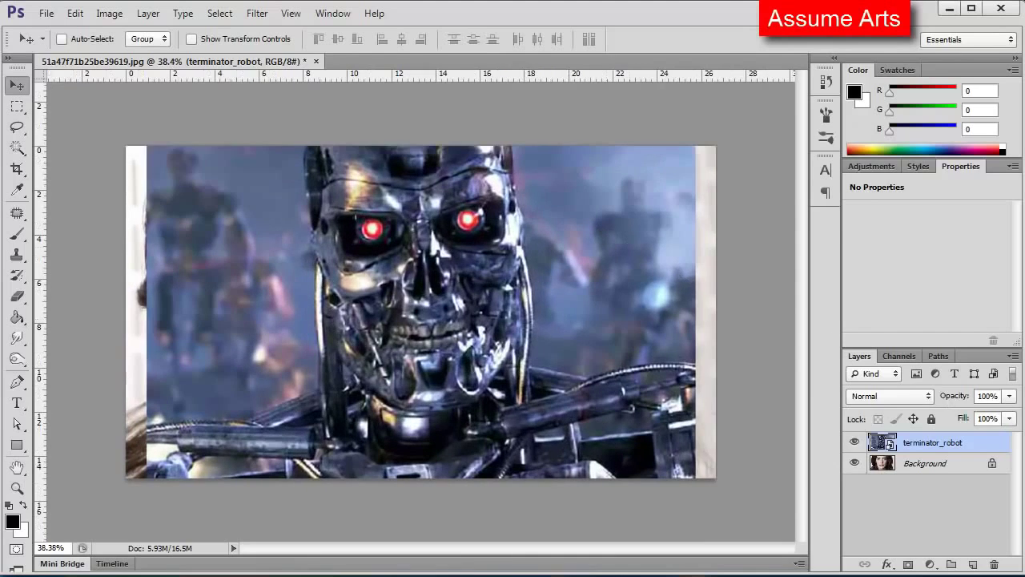
right_click(991, 448)
Step: Rasterize the robot layer, add a layer mask and paint it black with a soft brush
left_click(838, 186)
left_click(907, 566)
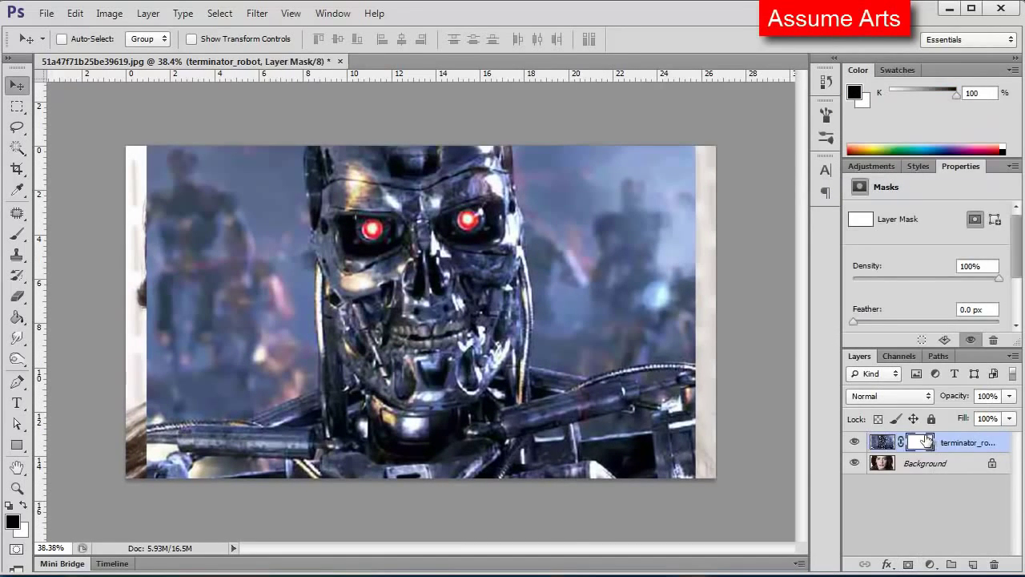
left_click(17, 233)
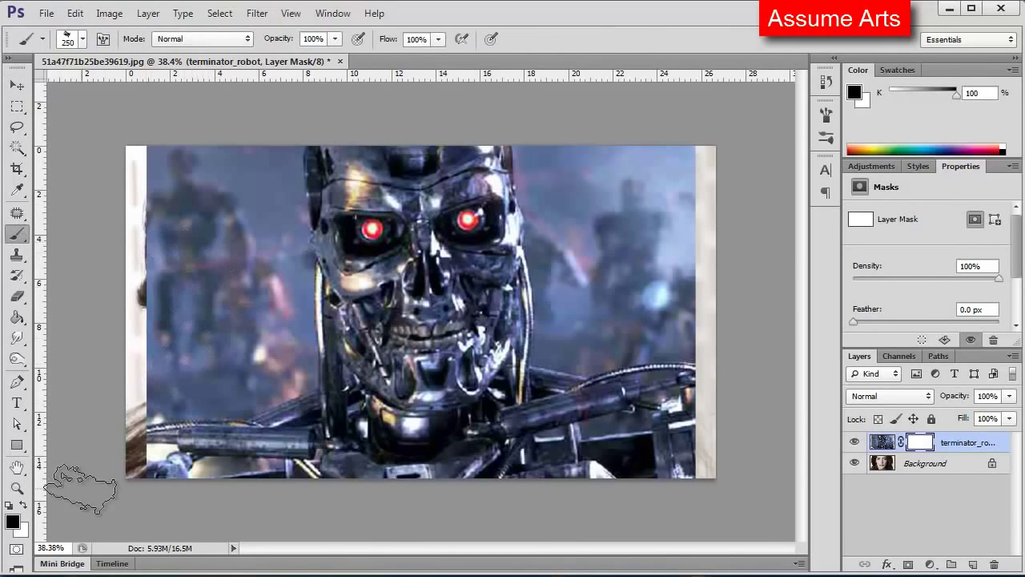
left_click(83, 40)
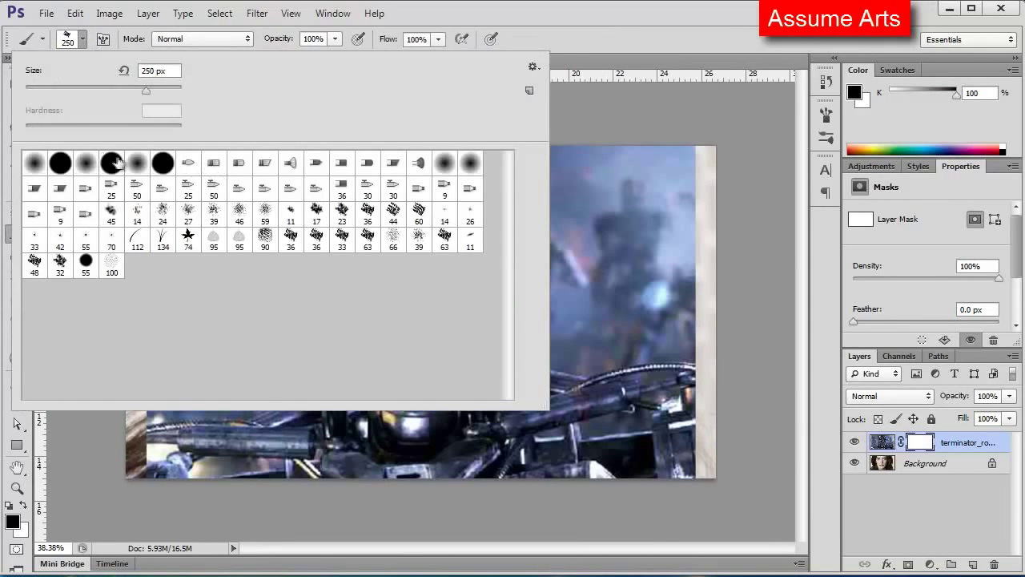
left_click(652, 114)
mouse_move(656, 160)
left_mouse_down()
mouse_move(704, 201)
mouse_move(297, 129)
mouse_move(41, 340)
mouse_move(688, 240)
mouse_move(115, 427)
mouse_move(641, 376)
mouse_move(407, 487)
mouse_move(656, 488)
left_mouse_up()
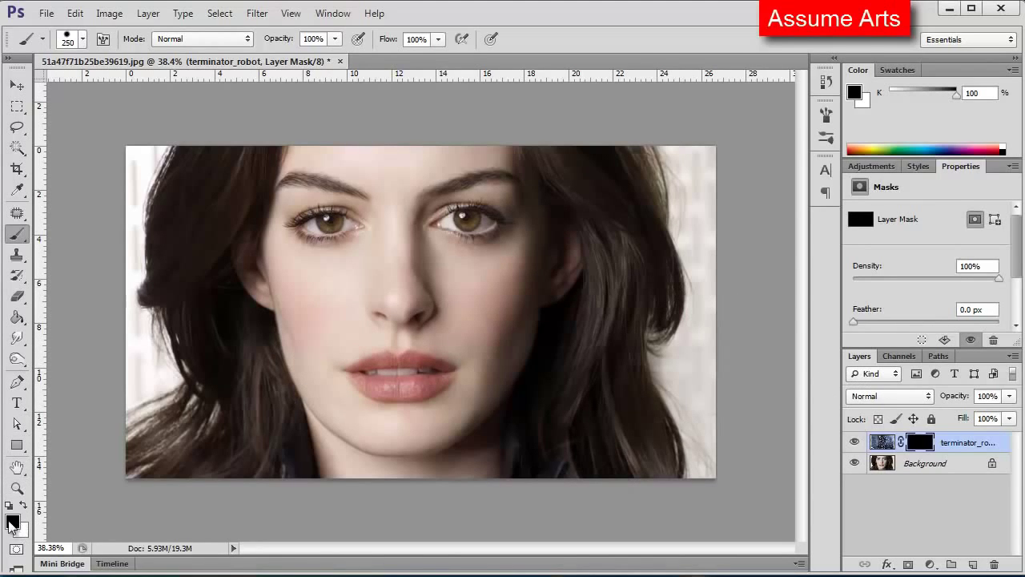
key("x")
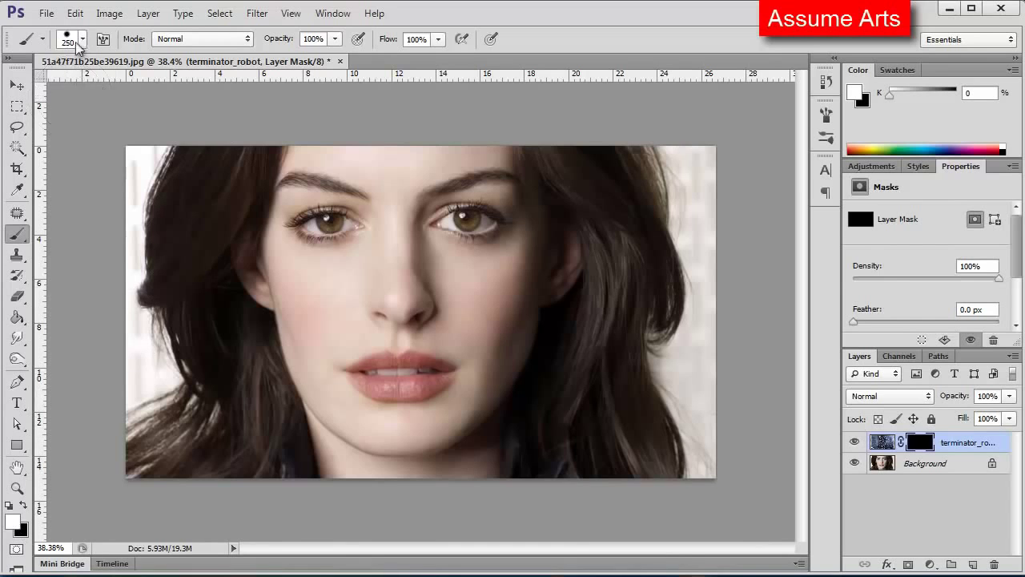
Step: Soften the brush to 3% hardness and zoom in on the right eye
left_click(81, 38)
left_click_drag(70, 128, 32, 129)
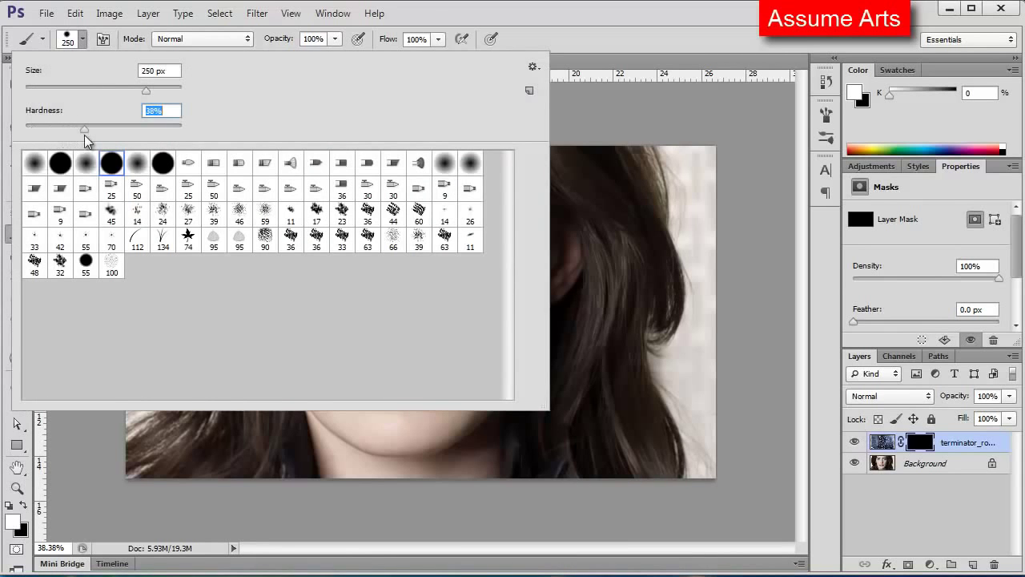
key("Return")
scroll(495, 223, "up", 3)
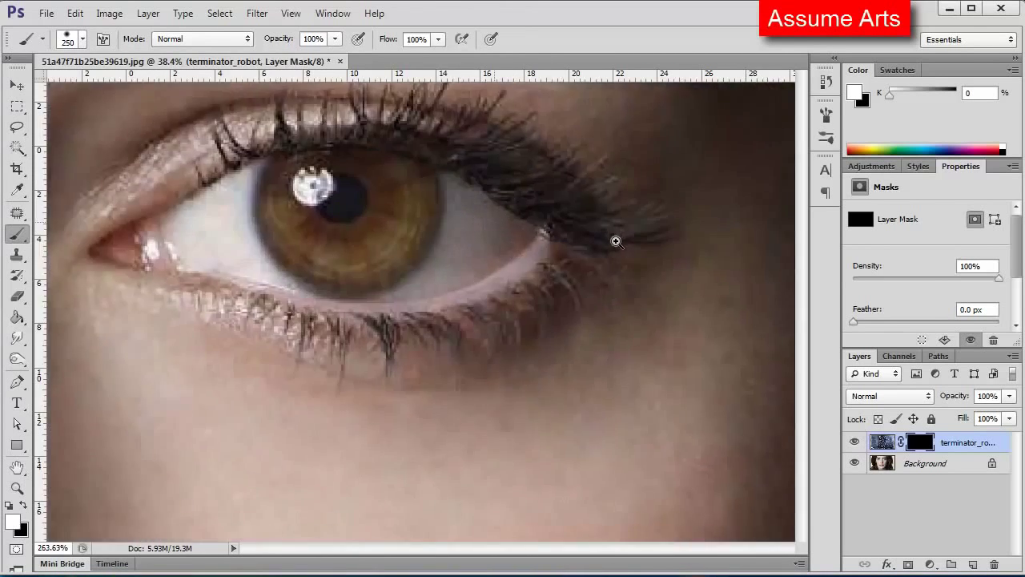
scroll(616, 238, "up", 2)
scroll(389, 233, "up", 2)
scroll(504, 283, "up", 1)
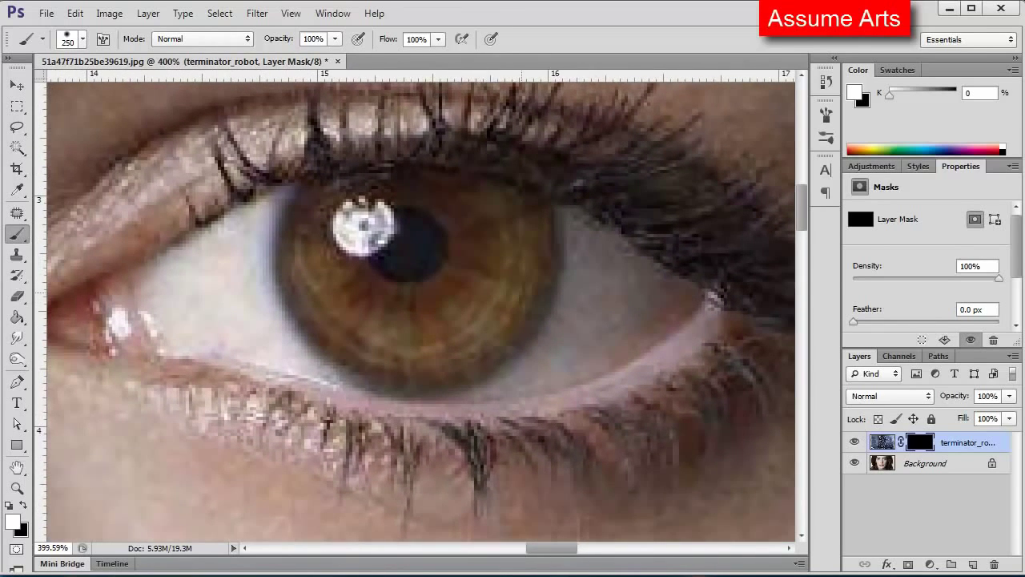
Step: Paint the mask white with 35 px then 20 px brushes to reveal the red robot eye
key("bracketleft")
key("bracketleft")
key("bracketleft")
key("bracketleft")
key("bracketleft")
key("bracketleft")
key("bracketleft")
key("bracketleft")
key("bracketleft")
key("bracketleft")
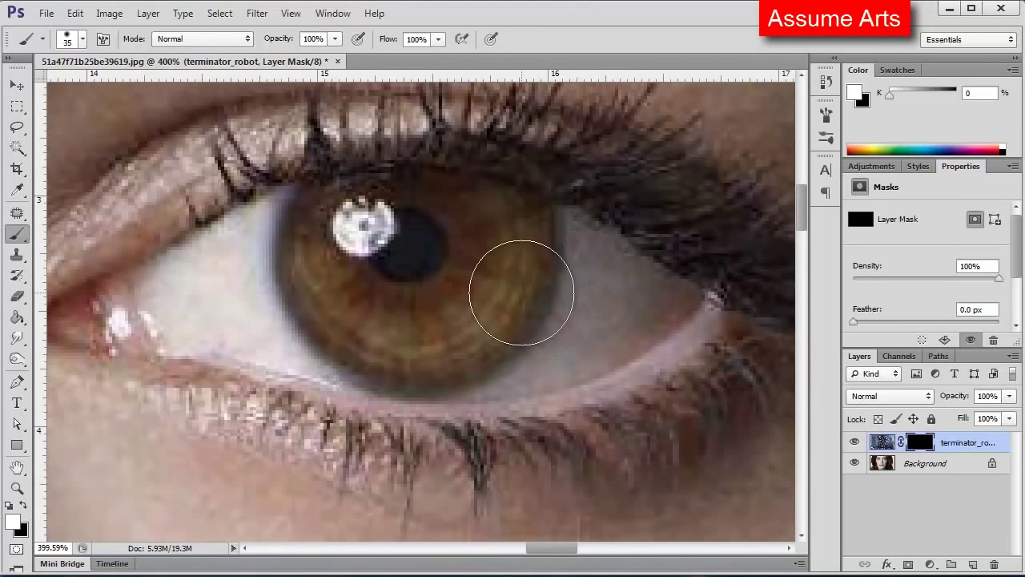
mouse_move(487, 238)
left_mouse_down()
mouse_move(457, 241)
mouse_move(393, 201)
mouse_move(312, 215)
mouse_move(125, 309)
left_mouse_up()
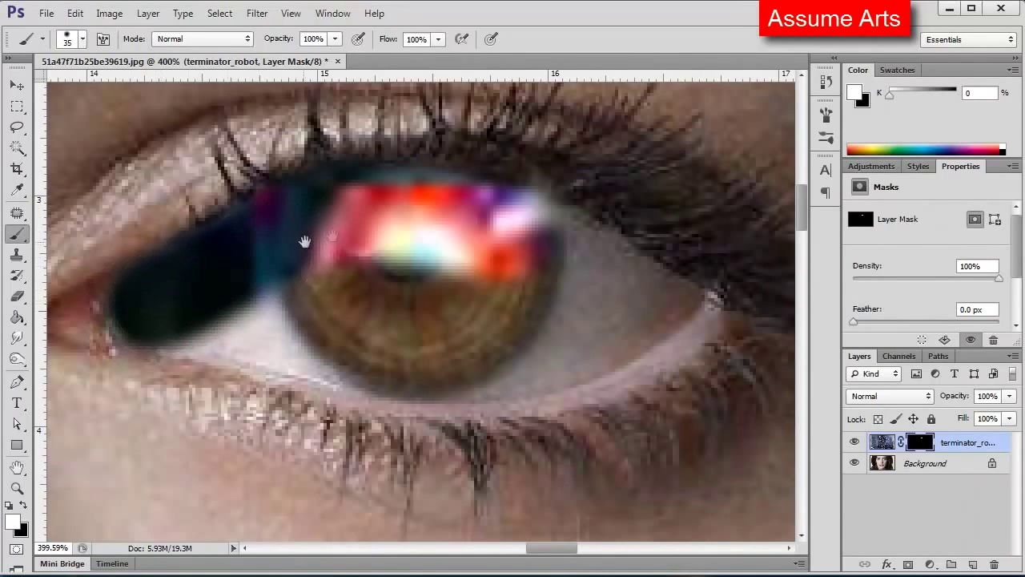
mouse_move(304, 235)
left_mouse_down()
mouse_move(426, 212)
mouse_move(305, 263)
mouse_move(320, 288)
mouse_move(425, 316)
mouse_move(609, 334)
mouse_move(411, 309)
mouse_move(423, 251)
mouse_move(553, 266)
mouse_move(542, 285)
mouse_move(617, 310)
mouse_move(613, 294)
mouse_move(519, 232)
mouse_move(524, 291)
left_mouse_up()
key("bracketleft")
key("bracketleft")
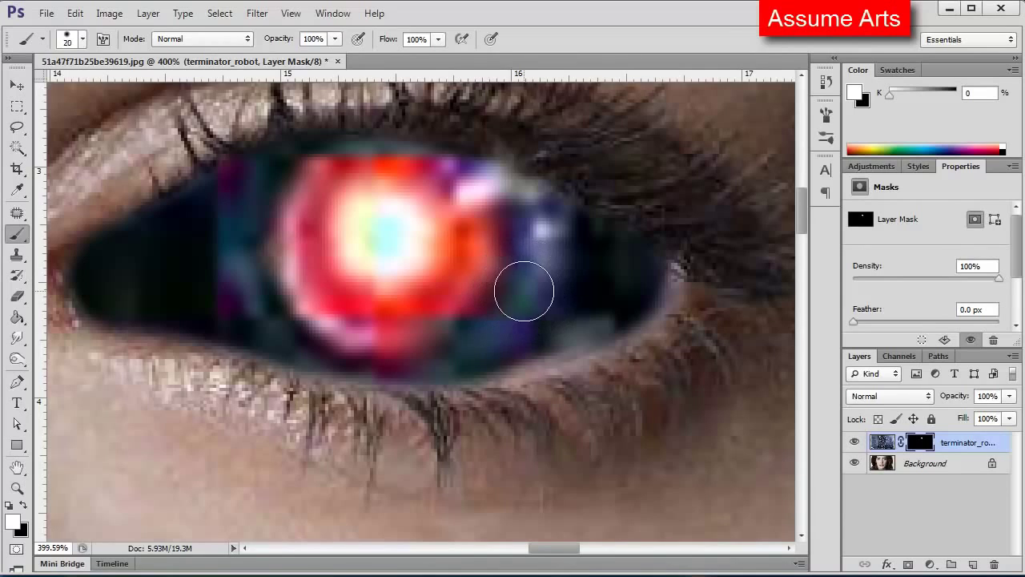
scroll(396, 275, "left", 3)
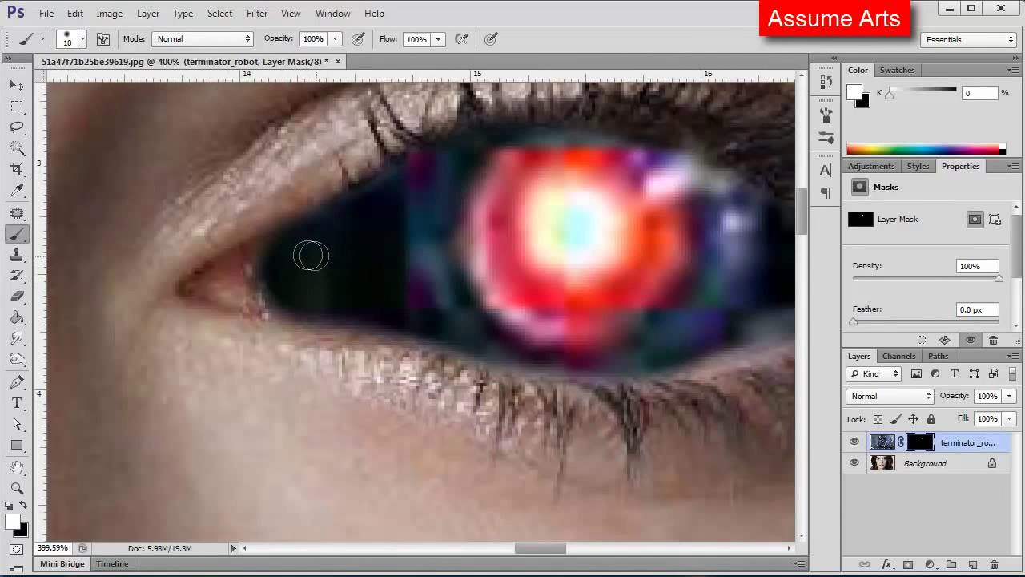
mouse_move(280, 251)
left_mouse_down()
mouse_move(200, 278)
mouse_move(206, 291)
mouse_move(286, 300)
mouse_move(228, 280)
left_mouse_up()
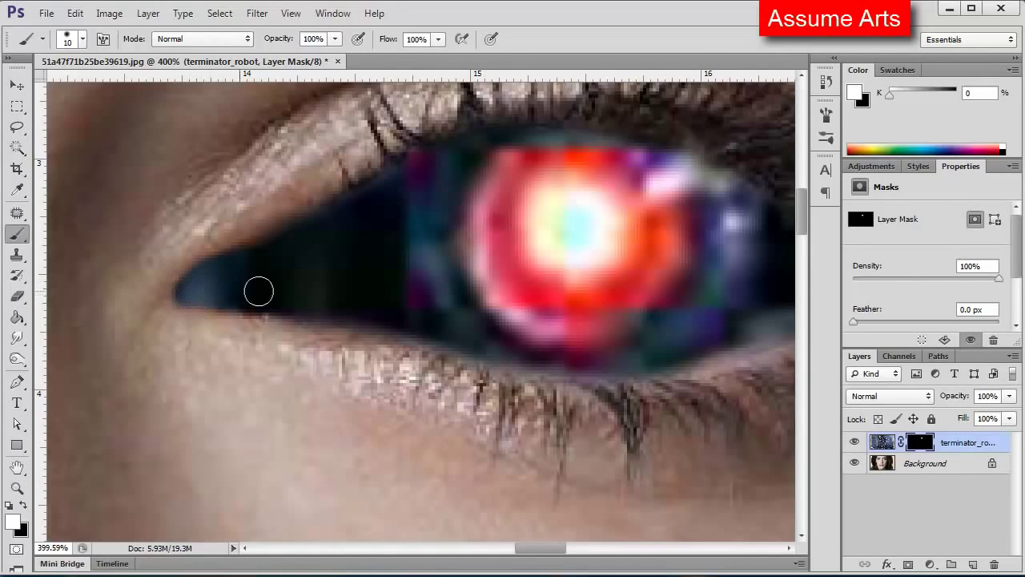
left_click_drag(266, 303, 558, 314)
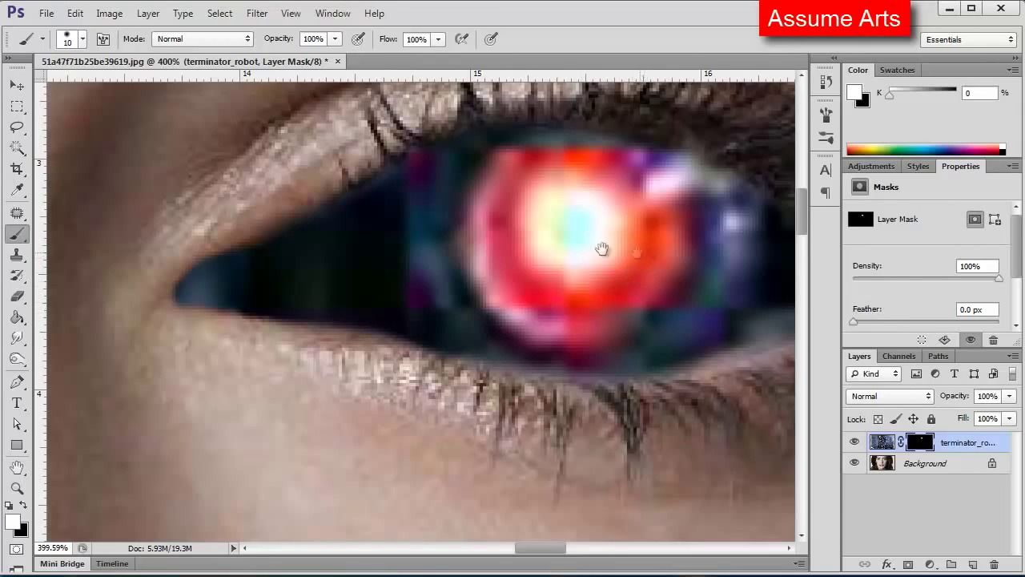
mouse_move(602, 249)
left_mouse_down()
mouse_move(560, 241)
mouse_move(377, 248)
mouse_move(366, 259)
mouse_move(460, 267)
left_mouse_up()
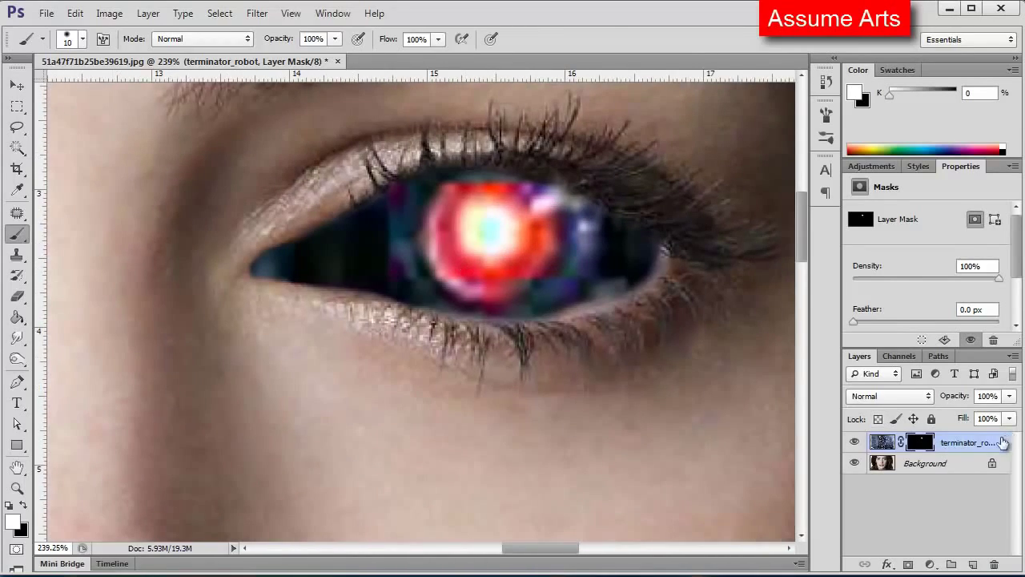
double_click(1003, 443)
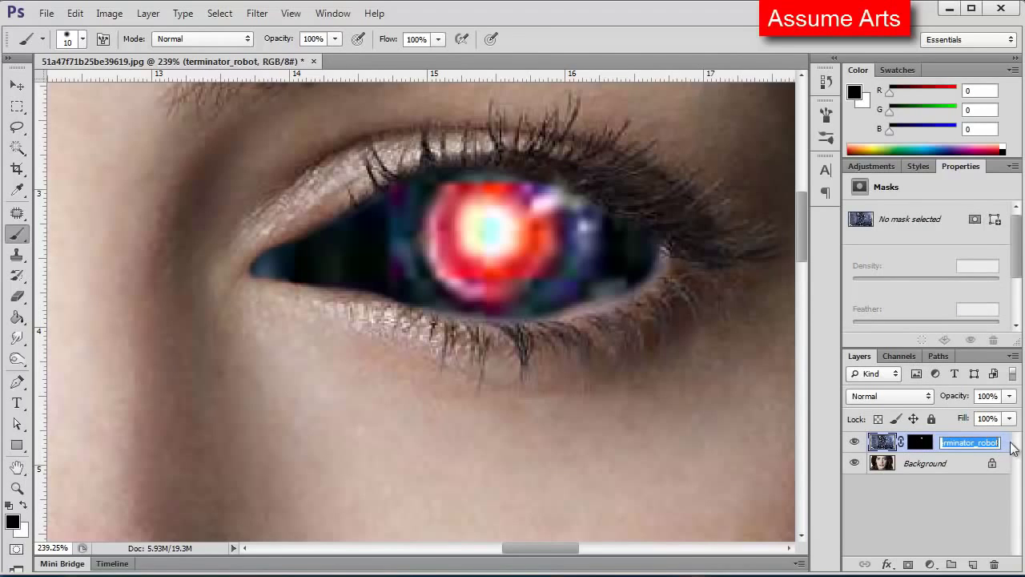
Step: Give the terminator_robot layer an Inner Shadow at 100% opacity and 18 px distance
right_click(1011, 445)
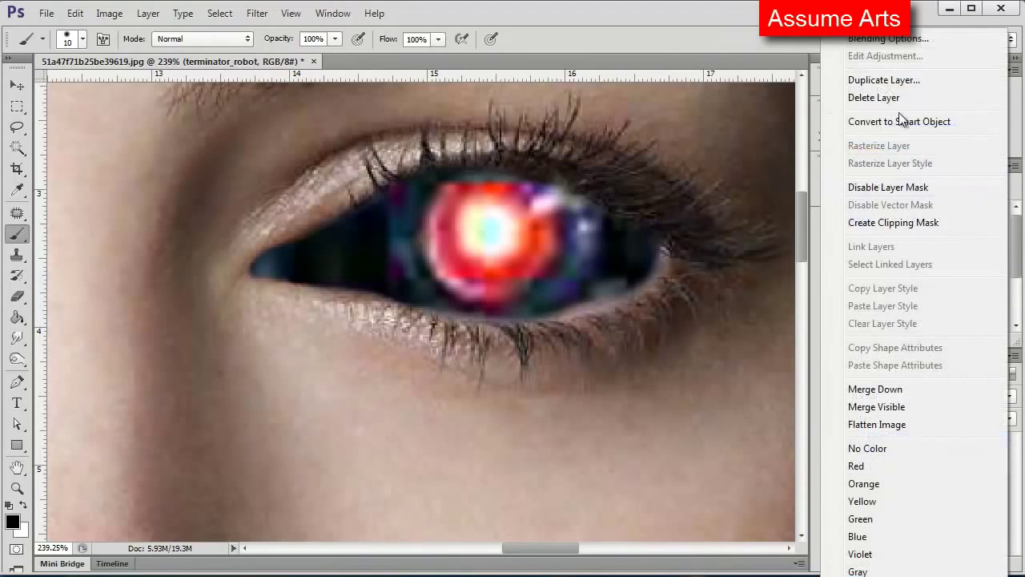
left_click(872, 41)
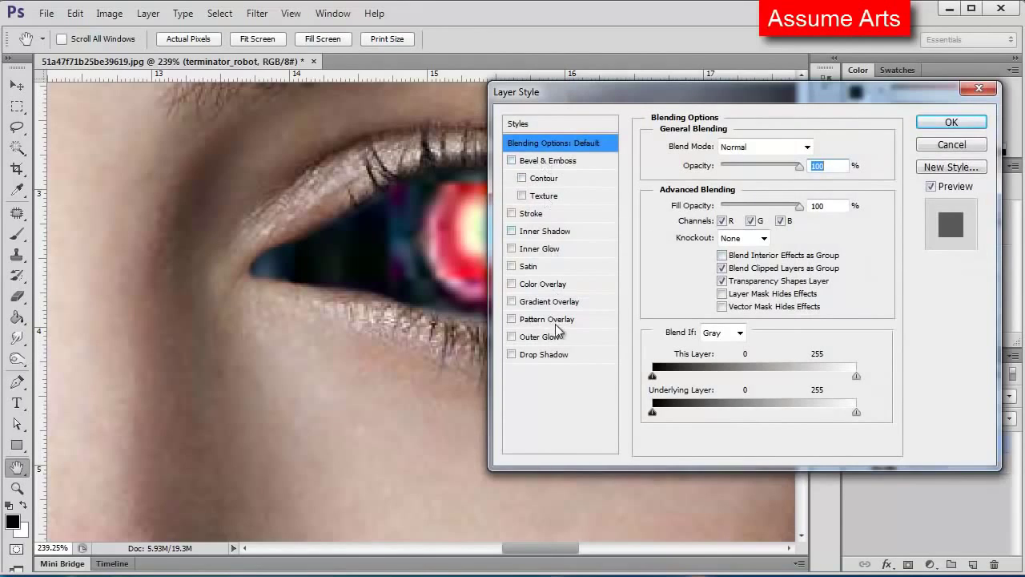
left_click(542, 233)
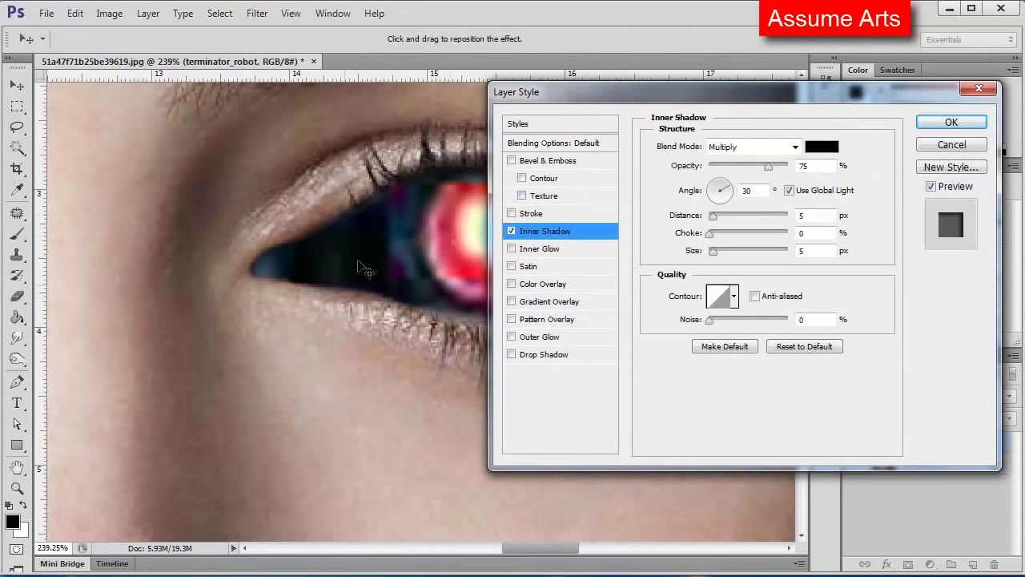
left_click_drag(775, 169, 791, 168)
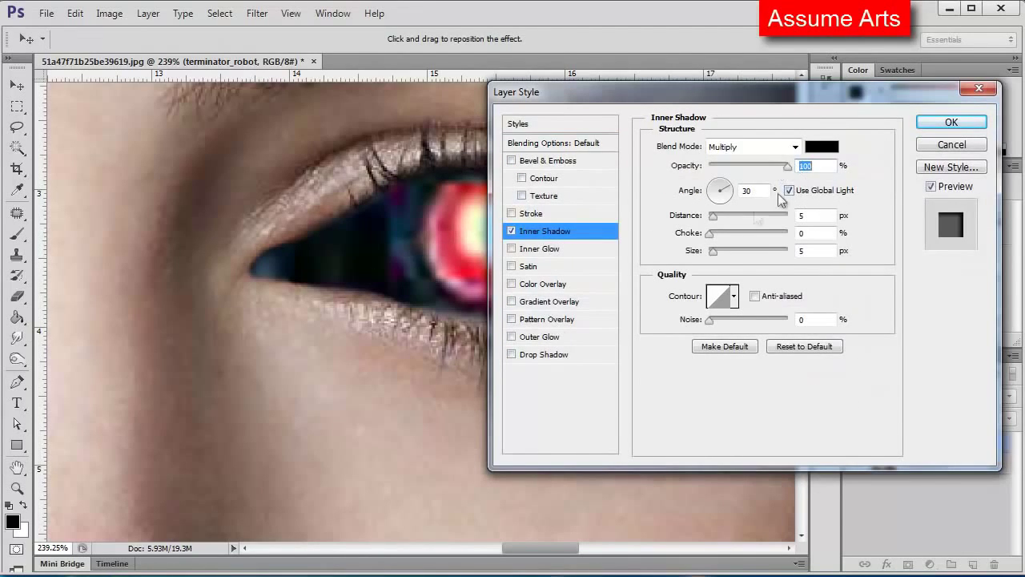
left_click(723, 217)
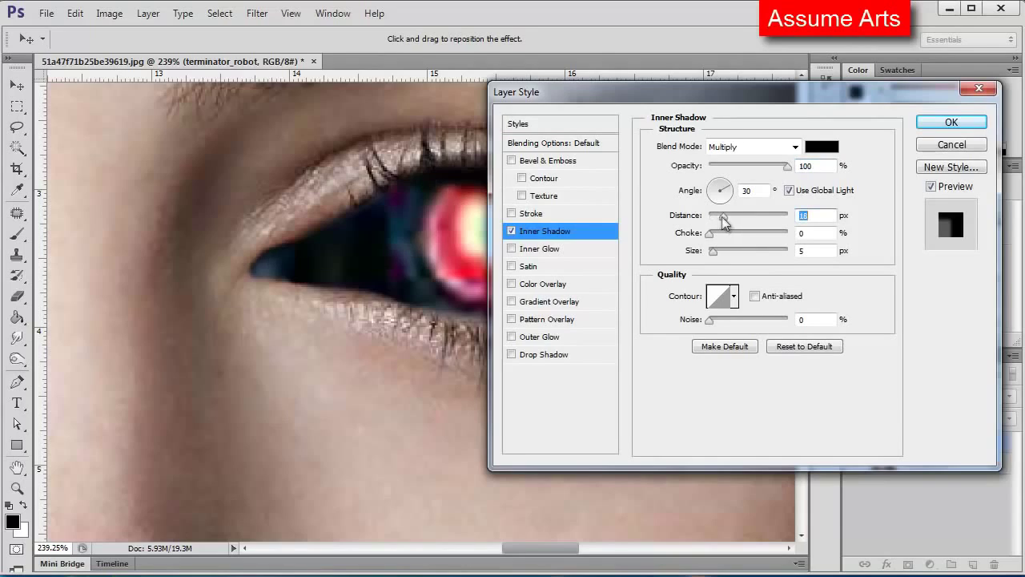
left_click(925, 125)
key("ctrl+0")
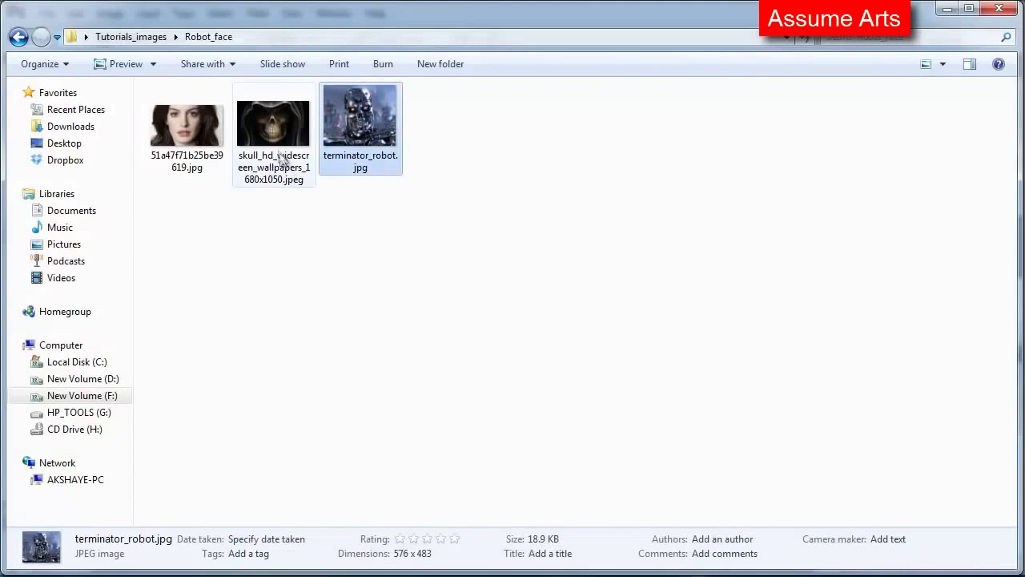
Step: Place the skull wallpaper over the portrait and lower its opacity to 65%
mouse_move(273, 128)
left_mouse_down()
mouse_move(373, 561)
mouse_move(422, 413)
left_mouse_up()
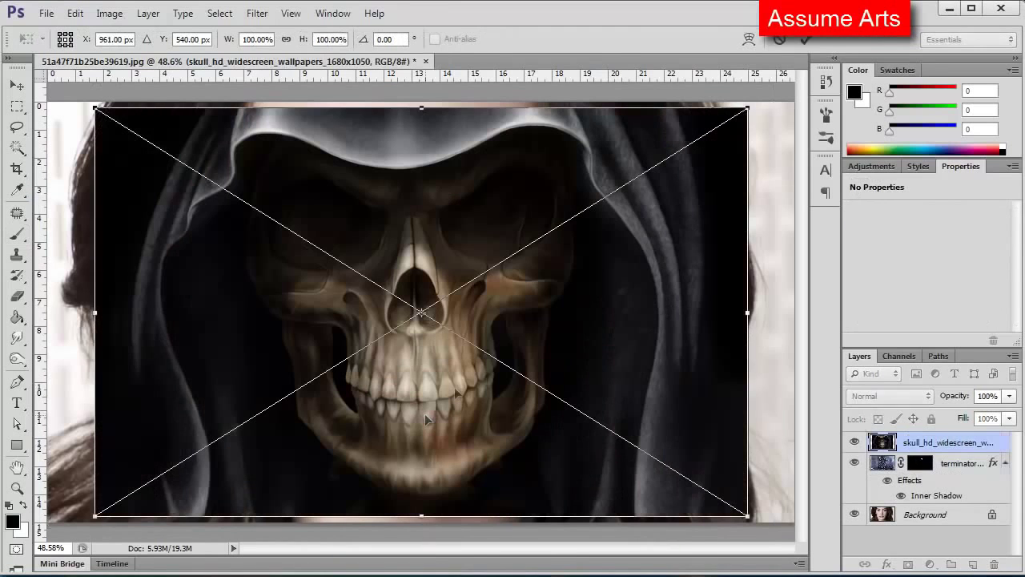
key("ctrl+minus")
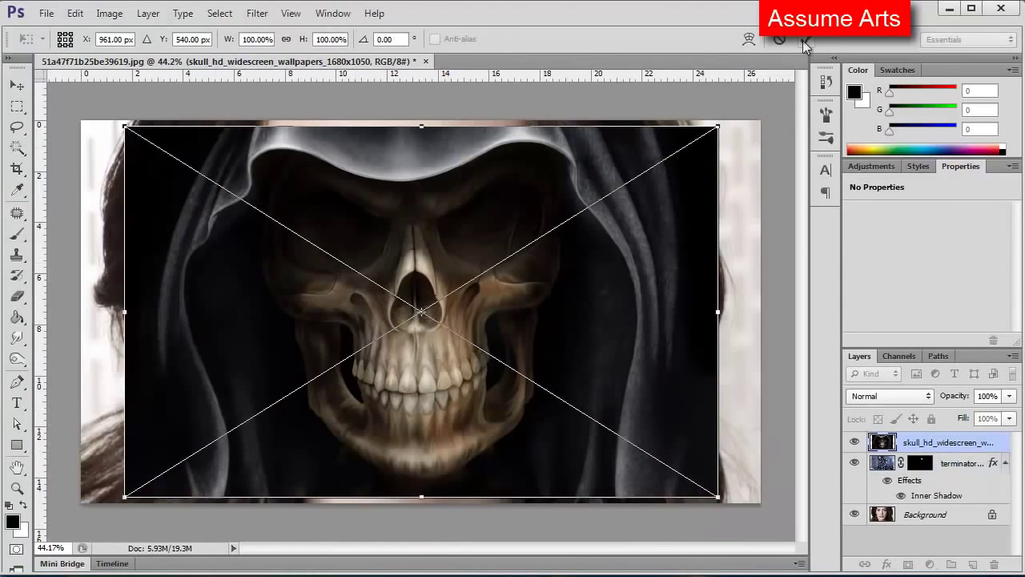
left_click(805, 46)
key("b")
left_click(1009, 396)
left_click_drag(1011, 413, 983, 418)
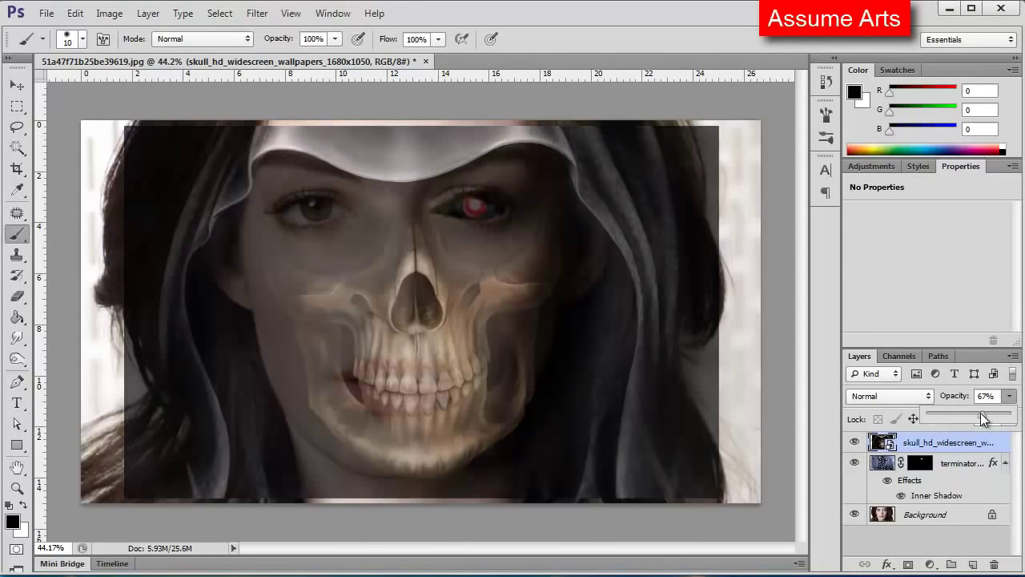
Step: Scale the skull to about 109% and position its teeth over her mouth
key("ctrl+t")
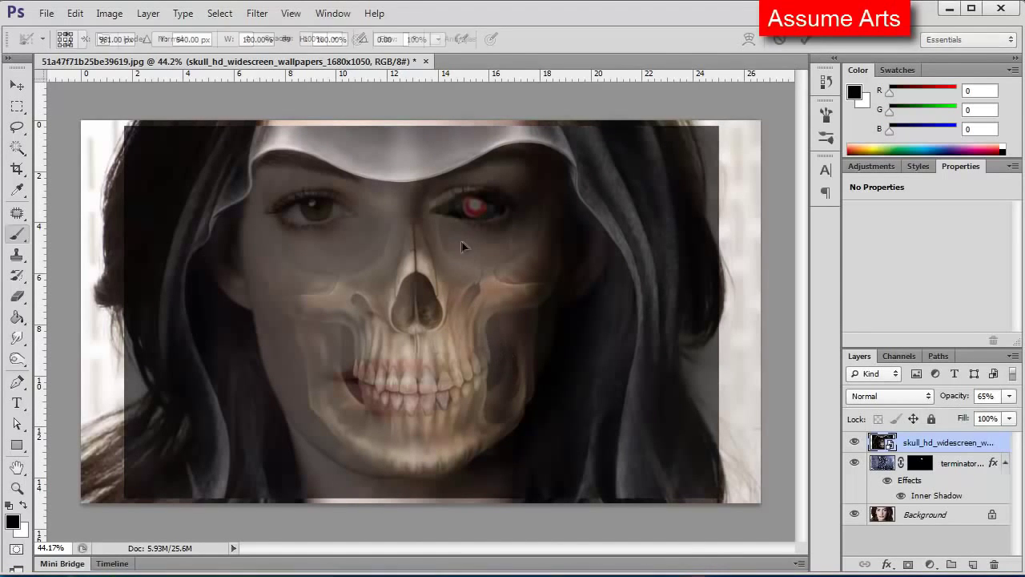
left_click_drag(123, 126, 22, 63)
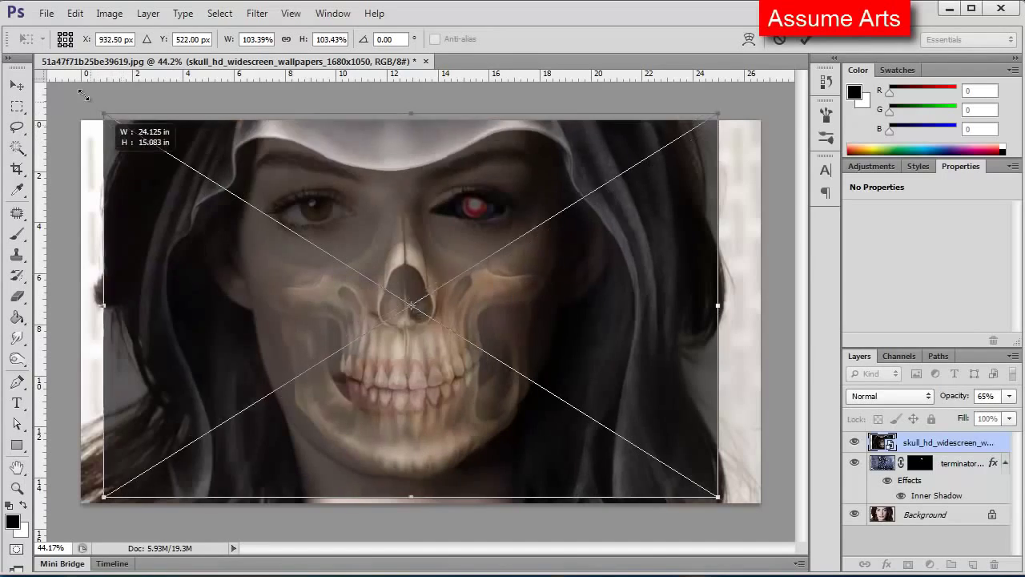
left_click_drag(400, 349, 427, 354)
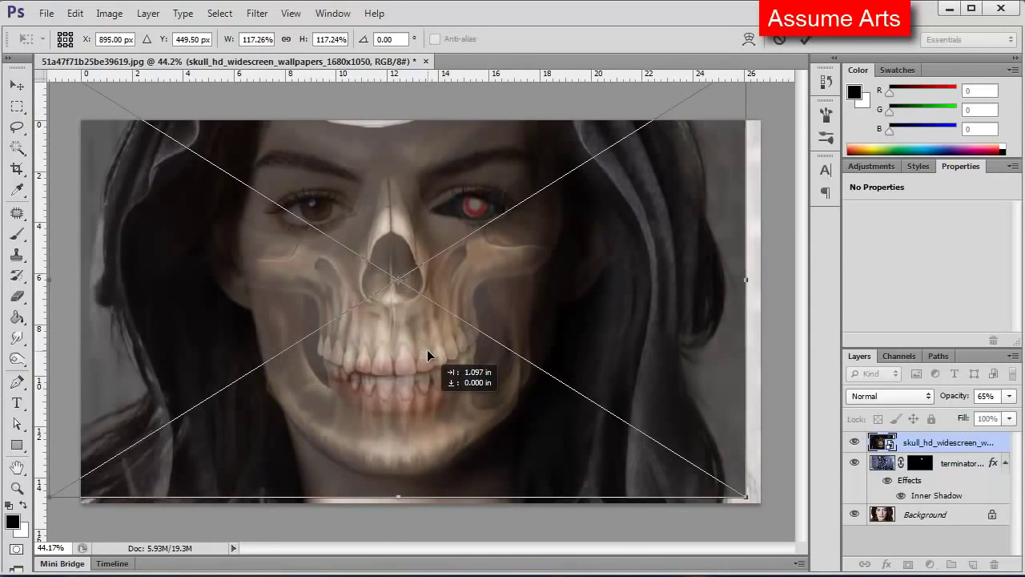
left_click_drag(426, 349, 438, 365)
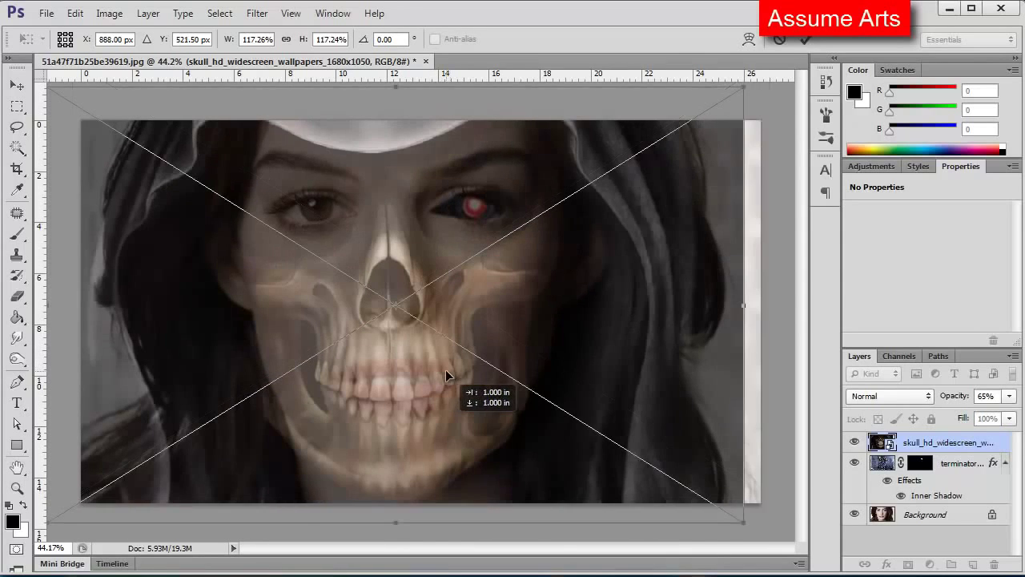
left_click_drag(438, 365, 445, 370)
left_click_drag(740, 519, 696, 493)
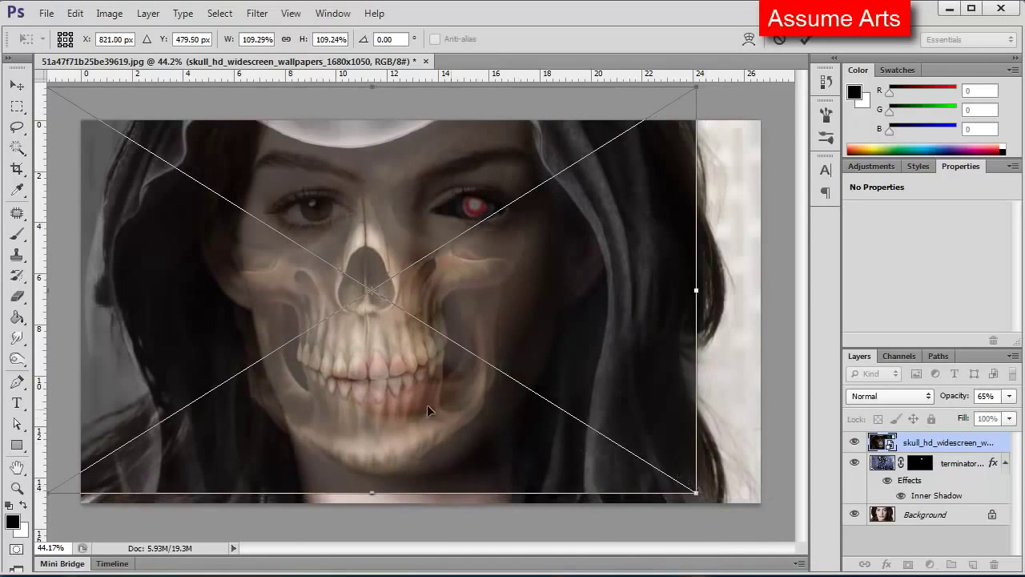
left_click_drag(425, 407, 456, 418)
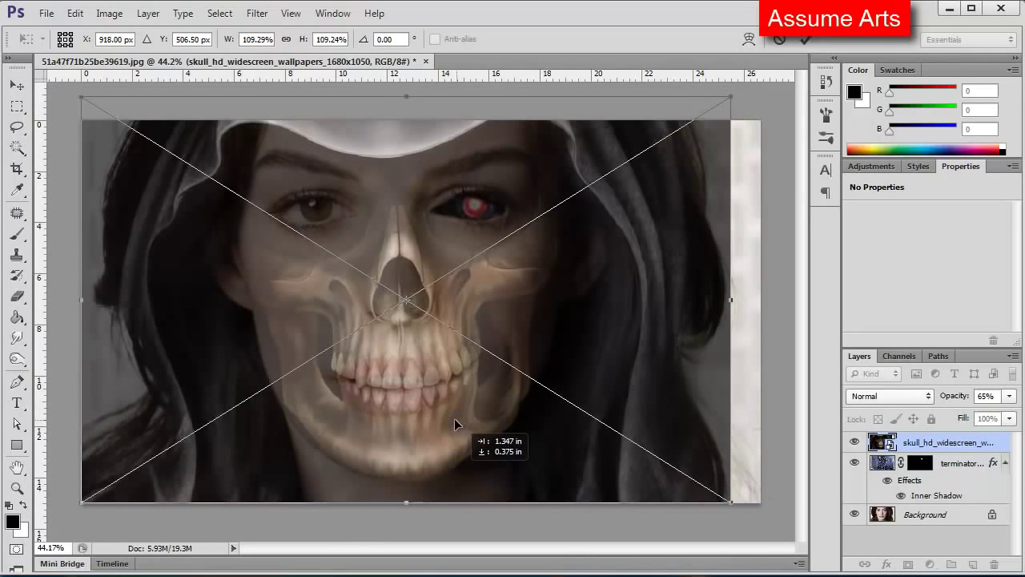
left_click(805, 38)
Step: Return the skull layer to 100% opacity, rasterize it and add a layer mask
key("b")
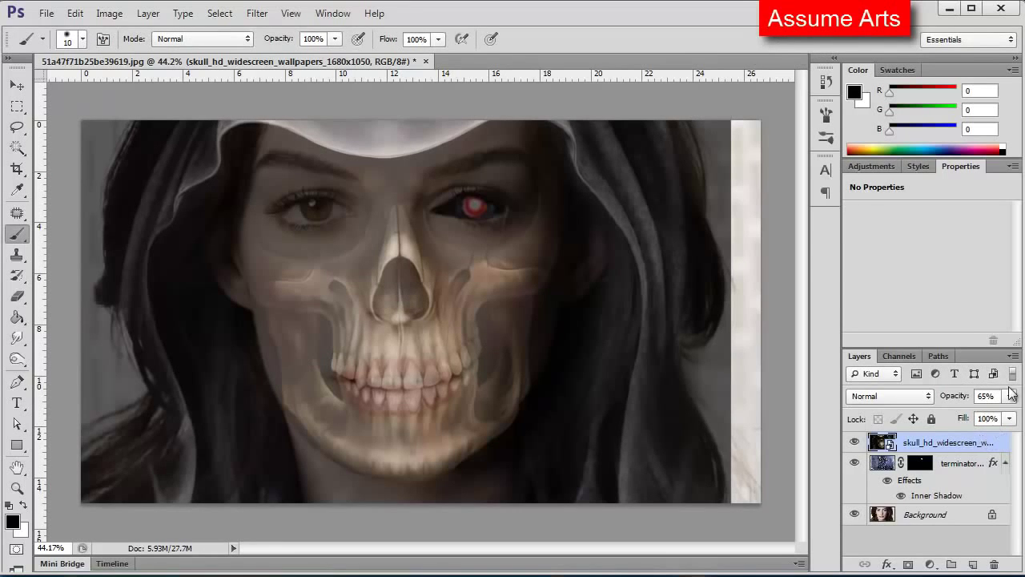
left_click(1008, 396)
left_click_drag(1007, 415, 1014, 414)
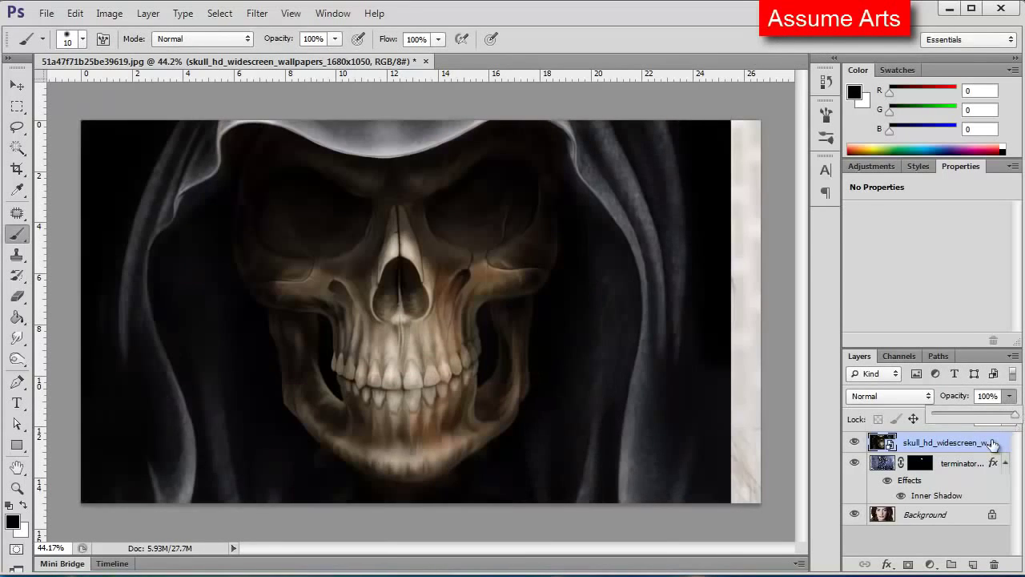
right_click(961, 443)
left_click(855, 189)
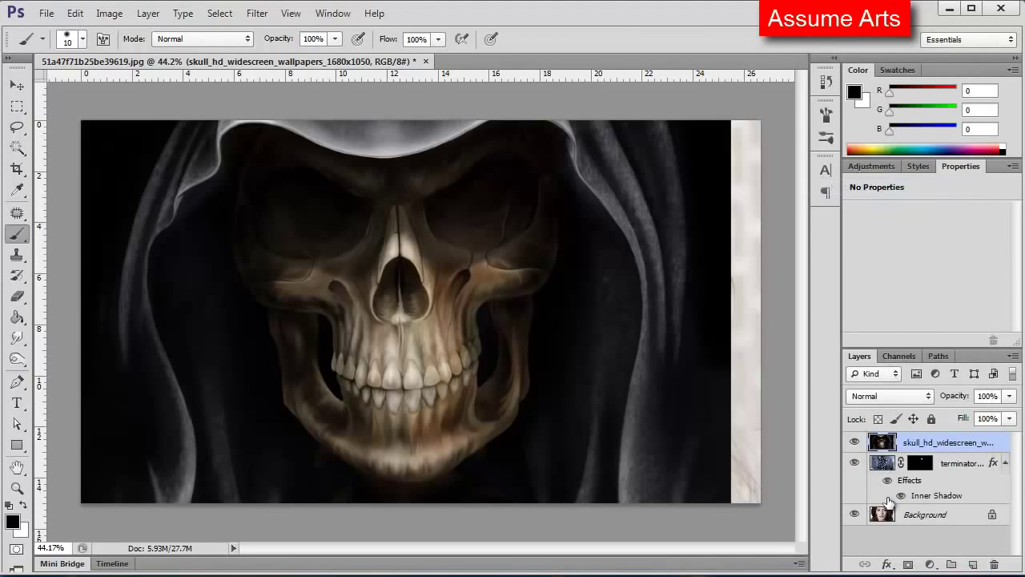
left_click(908, 565)
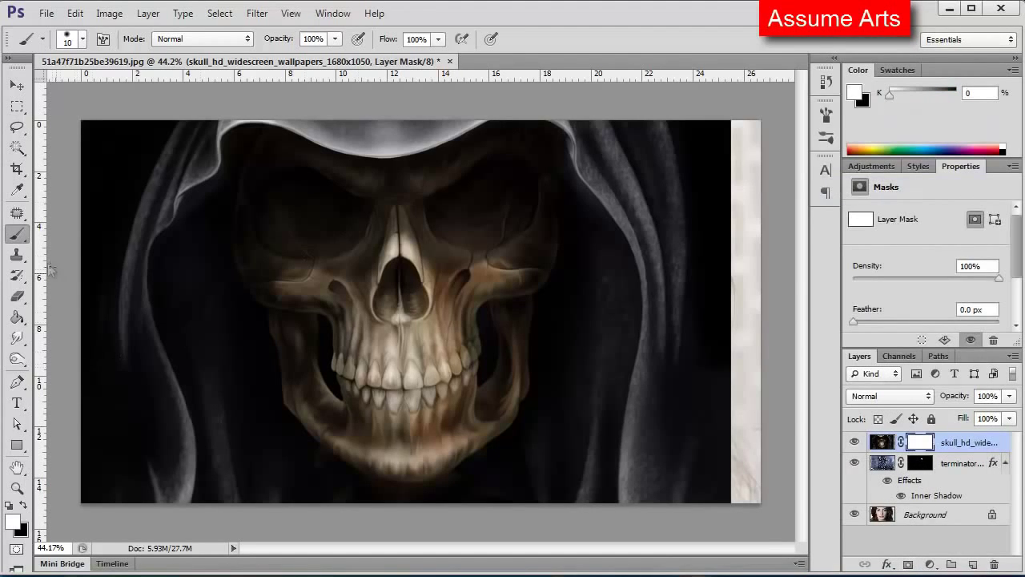
Step: Paint the skull mask black with a 500 px brush until the skull is fully hidden
key("x")
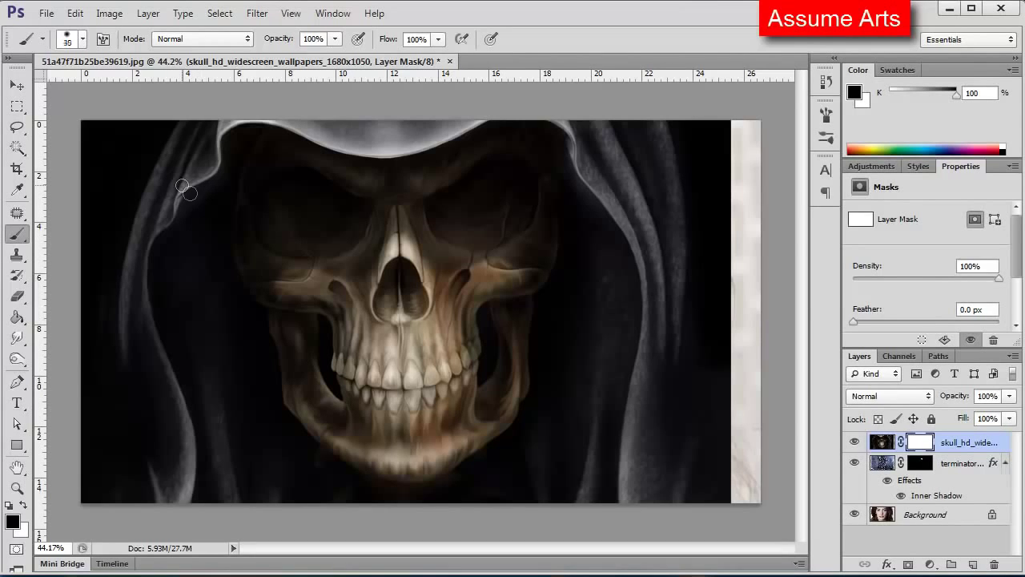
key("bracketright")
key("bracketright")
key("bracketright")
left_click_drag(182, 185, 106, 232)
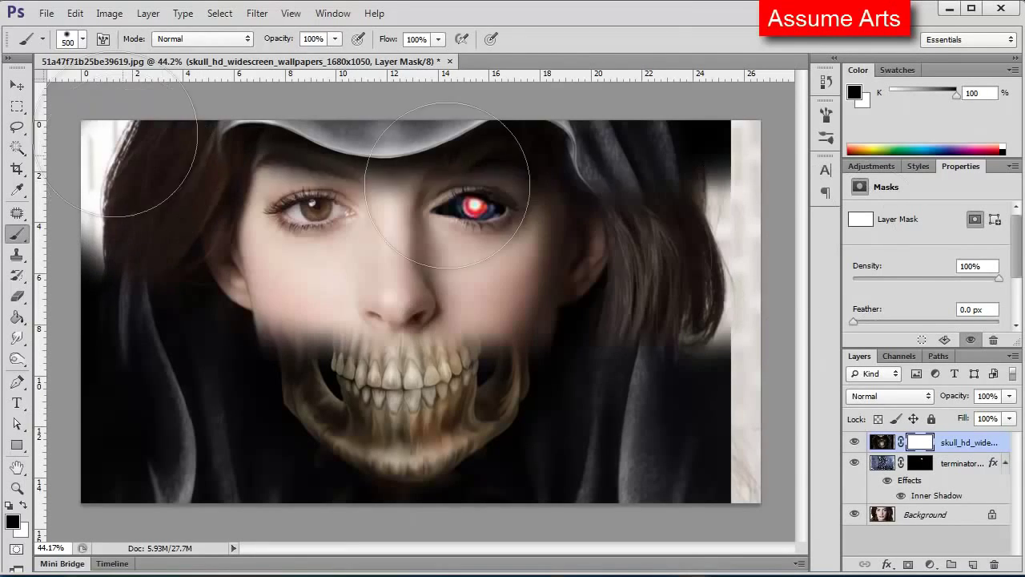
mouse_move(128, 163)
left_mouse_down()
mouse_move(160, 377)
mouse_move(673, 392)
mouse_move(769, 365)
mouse_move(714, 244)
mouse_move(434, 373)
mouse_move(293, 377)
left_mouse_up()
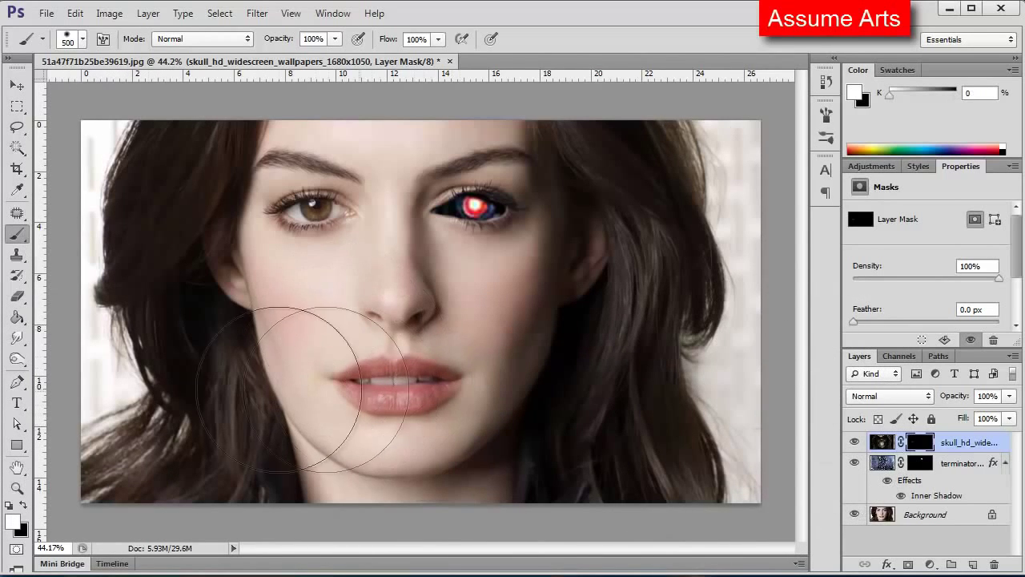
key("x")
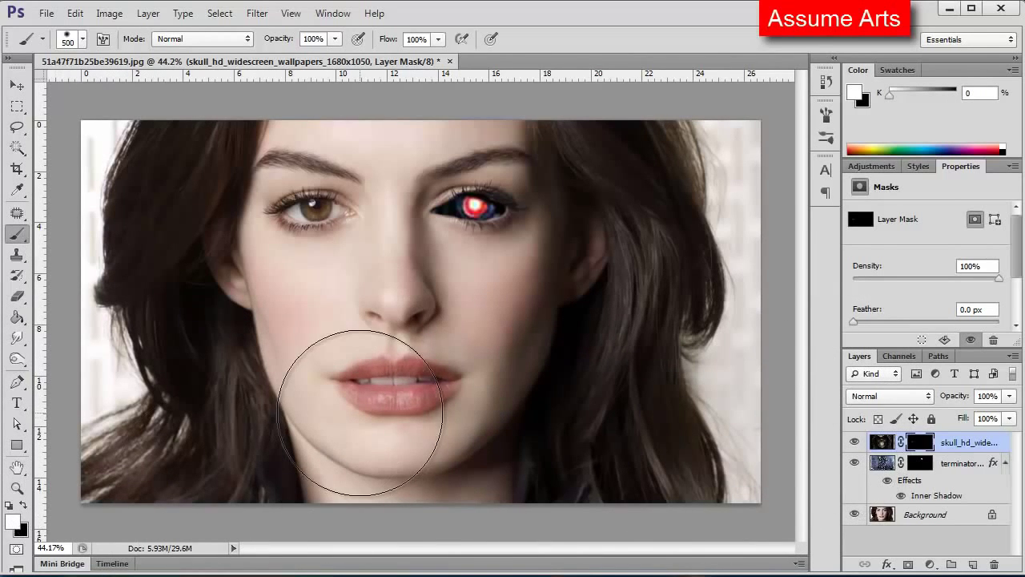
key("bracketleft")
key("bracketleft")
key("bracketleft")
Step: Paint white at 200 px to reveal the skull teeth over the lips and the dark area beside the jaw
mouse_move(485, 366)
left_mouse_down()
mouse_move(506, 371)
mouse_move(435, 304)
left_mouse_up()
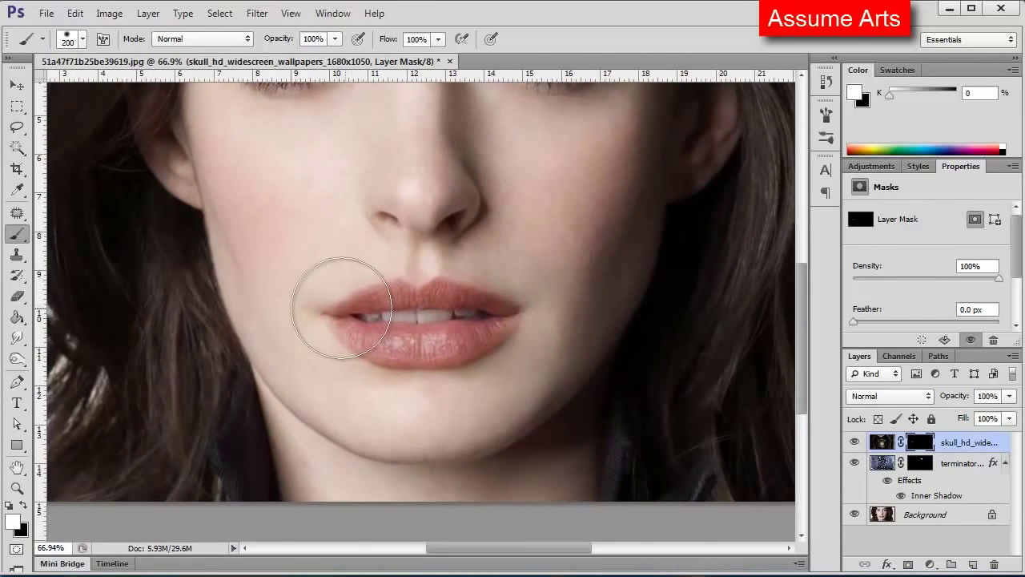
mouse_move(341, 307)
left_mouse_down()
mouse_move(469, 339)
mouse_move(412, 353)
mouse_move(458, 321)
mouse_move(410, 317)
mouse_move(404, 376)
mouse_move(377, 384)
mouse_move(318, 364)
mouse_move(370, 400)
mouse_move(540, 359)
mouse_move(614, 286)
mouse_move(639, 230)
mouse_move(582, 220)
mouse_move(512, 256)
mouse_move(591, 211)
mouse_move(528, 236)
mouse_move(469, 229)
mouse_move(411, 172)
mouse_move(413, 195)
mouse_move(355, 265)
mouse_move(390, 206)
mouse_move(343, 241)
mouse_move(309, 297)
mouse_move(339, 213)
mouse_move(305, 270)
mouse_move(311, 337)
mouse_move(425, 393)
mouse_move(585, 353)
mouse_move(643, 411)
mouse_move(629, 446)
mouse_move(533, 393)
mouse_move(618, 464)
left_mouse_up()
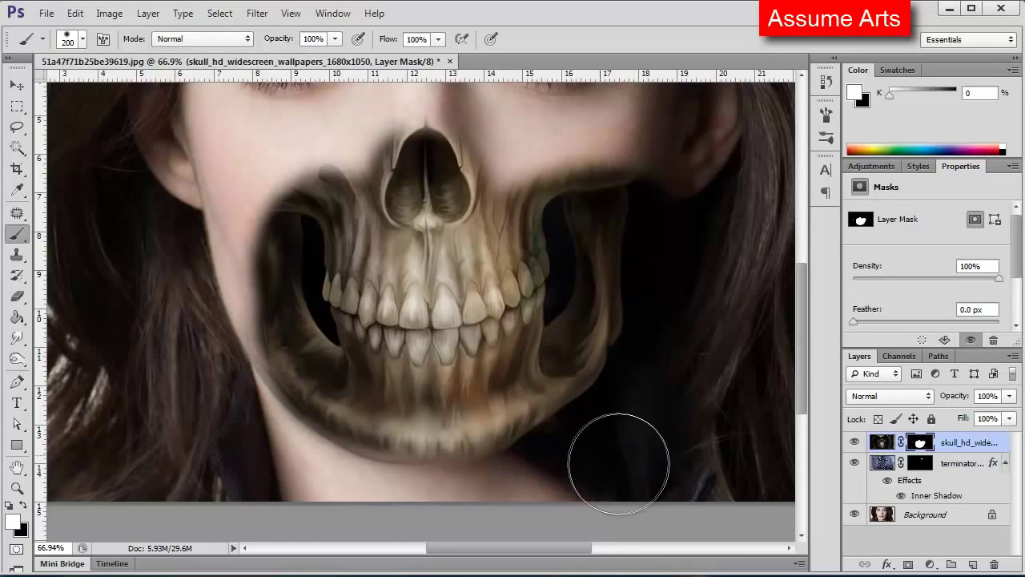
left_click_drag(652, 335, 517, 326)
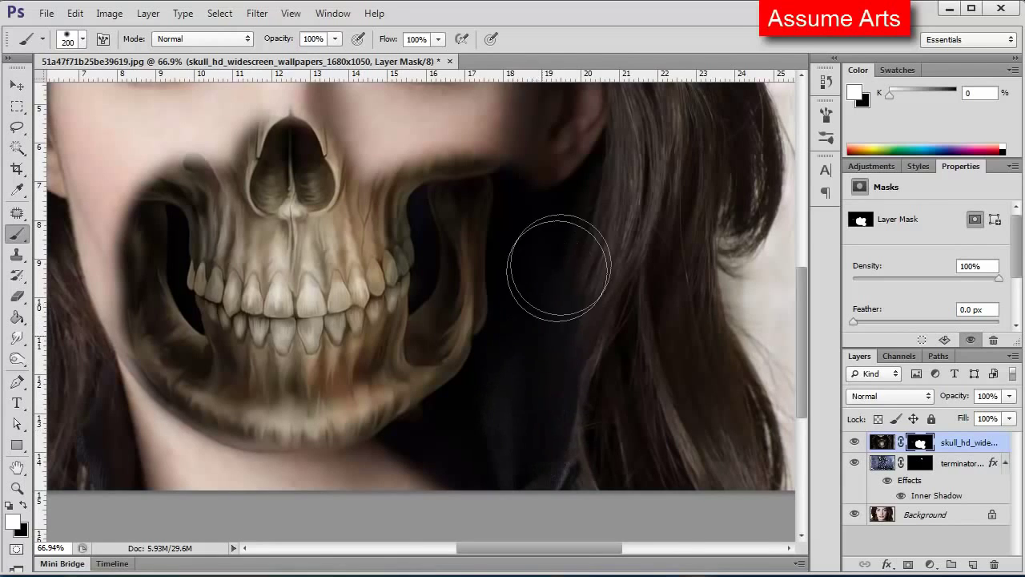
mouse_move(558, 268)
left_mouse_down()
mouse_move(572, 210)
mouse_move(542, 440)
mouse_move(550, 376)
left_mouse_up()
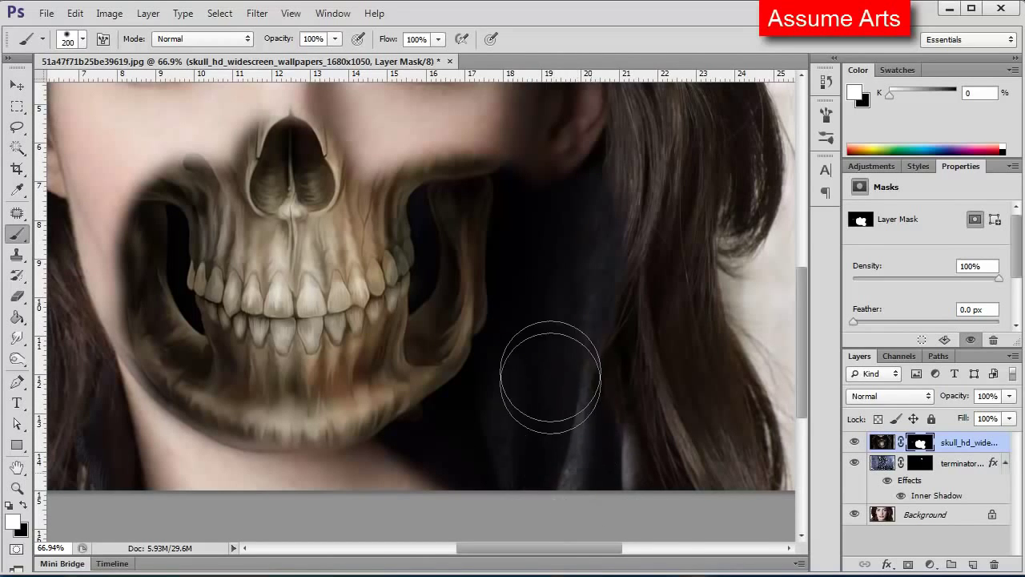
Step: Darken the light hair streak beside the jaw through the skull mask
left_click_drag(578, 436, 538, 478)
mouse_move(587, 370)
left_mouse_down()
mouse_move(603, 229)
mouse_move(603, 433)
left_mouse_up()
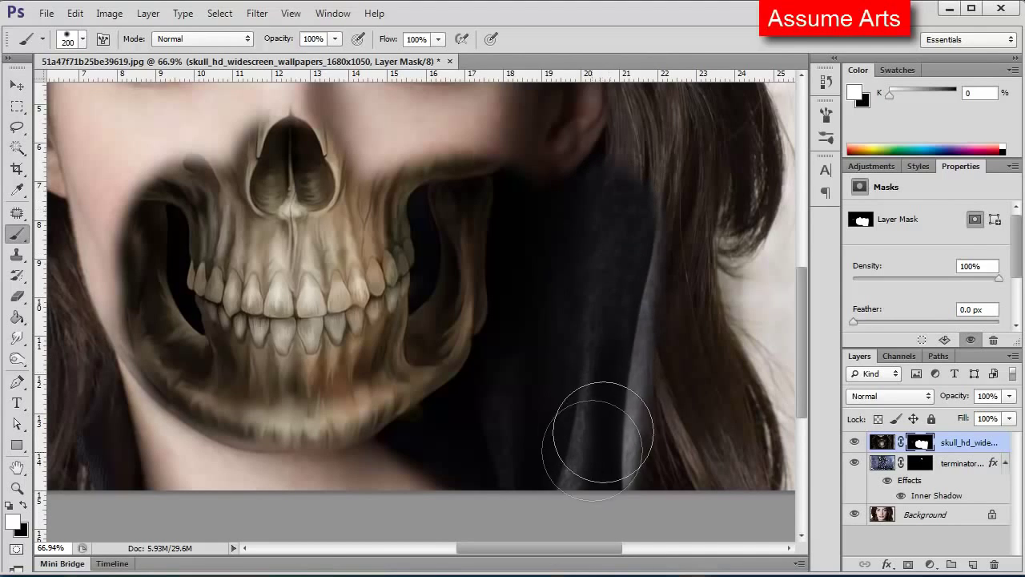
mouse_move(486, 198)
left_mouse_down()
mouse_move(353, 213)
mouse_move(408, 213)
left_mouse_up()
scroll(408, 213, "up", 1)
scroll(410, 212, "up", 2)
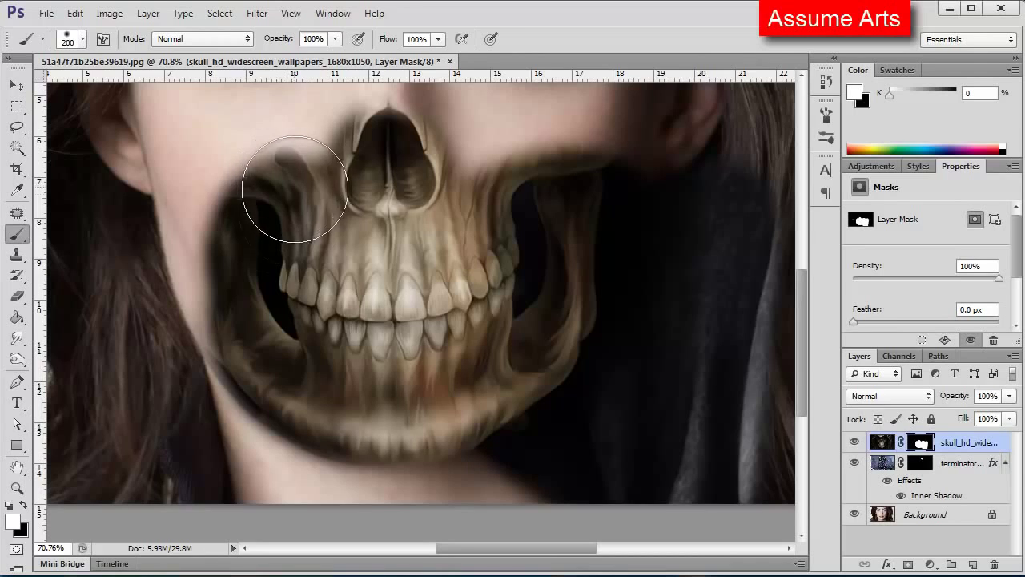
Step: Choose the scattered textured chalk brush at about 182 px
left_click(81, 40)
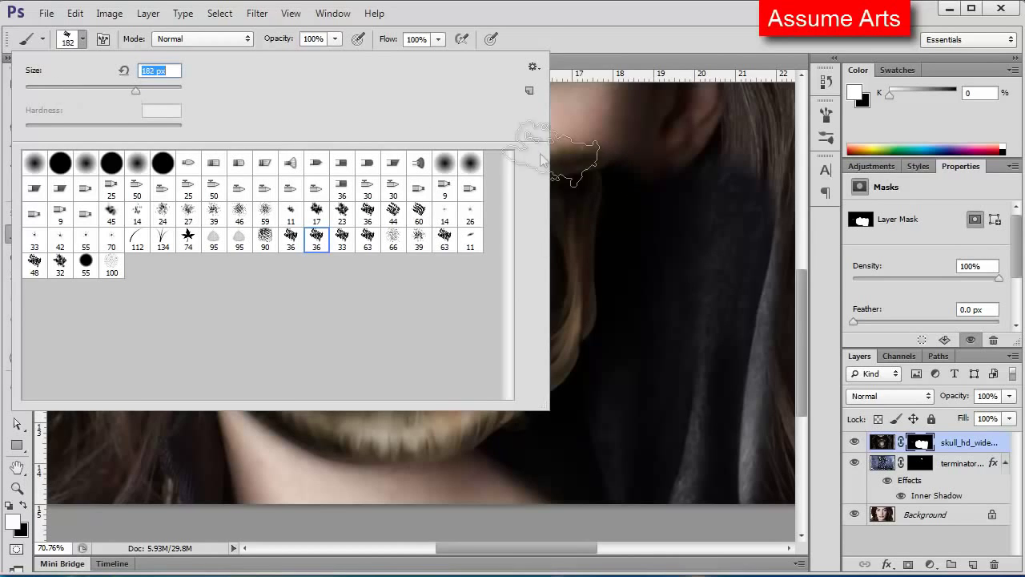
left_click(644, 148)
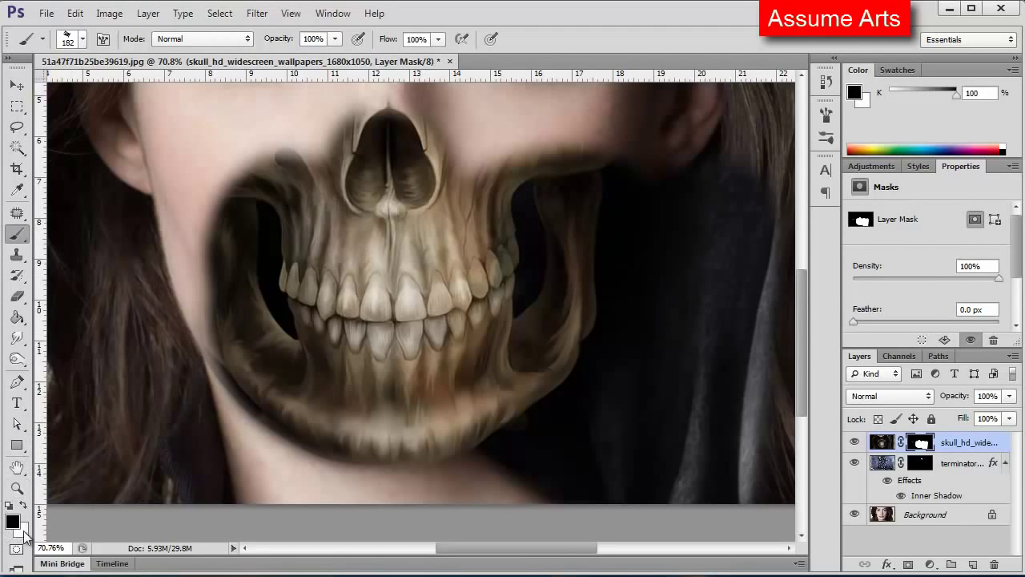
Step: Undo the textured trial strokes near the eye socket and reopen the brush presets
mouse_move(232, 264)
left_mouse_down()
mouse_move(292, 160)
mouse_move(223, 173)
mouse_move(204, 296)
left_mouse_up()
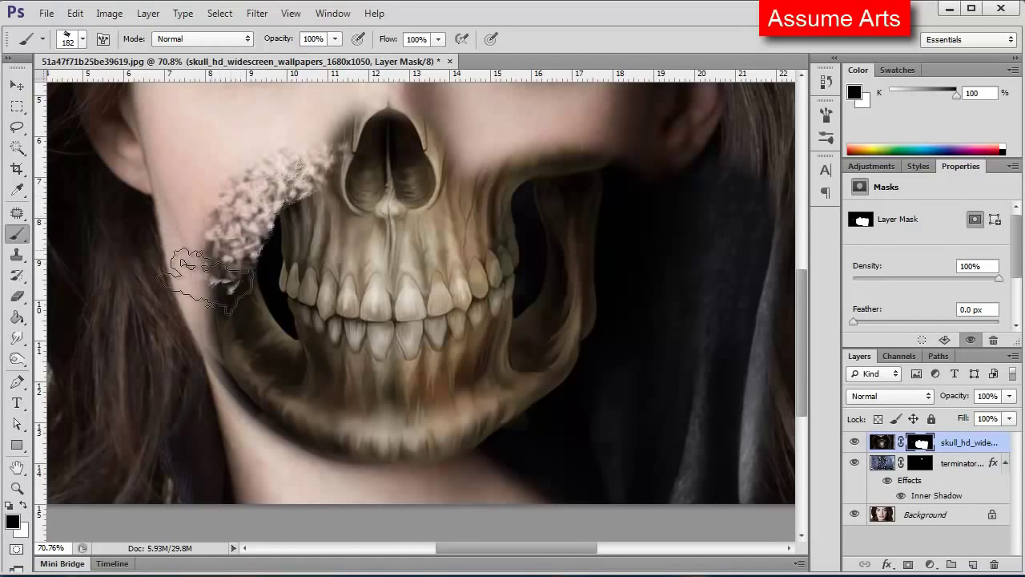
key("ctrl+z")
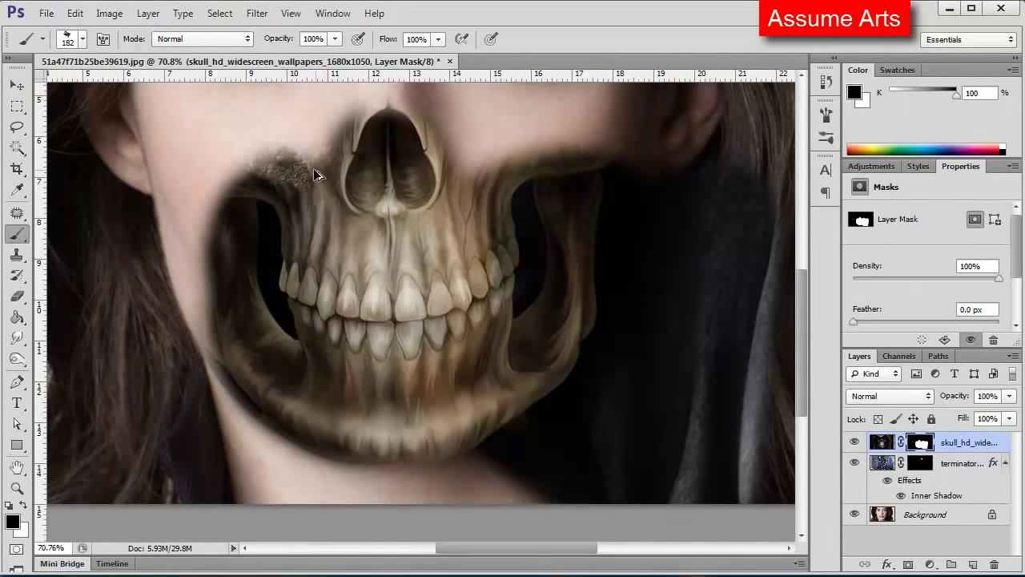
key("ctrl+alt+z")
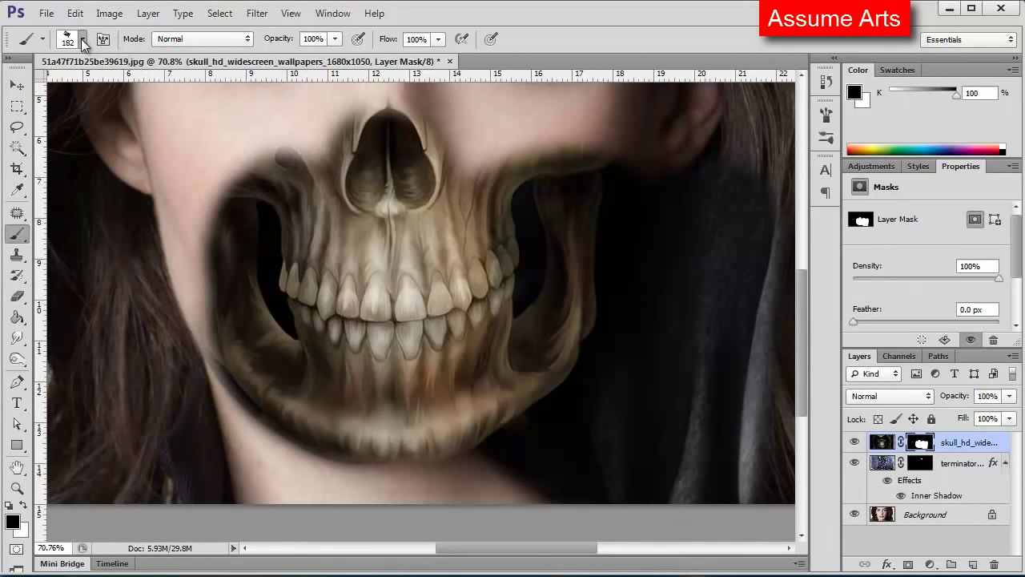
left_click(83, 42)
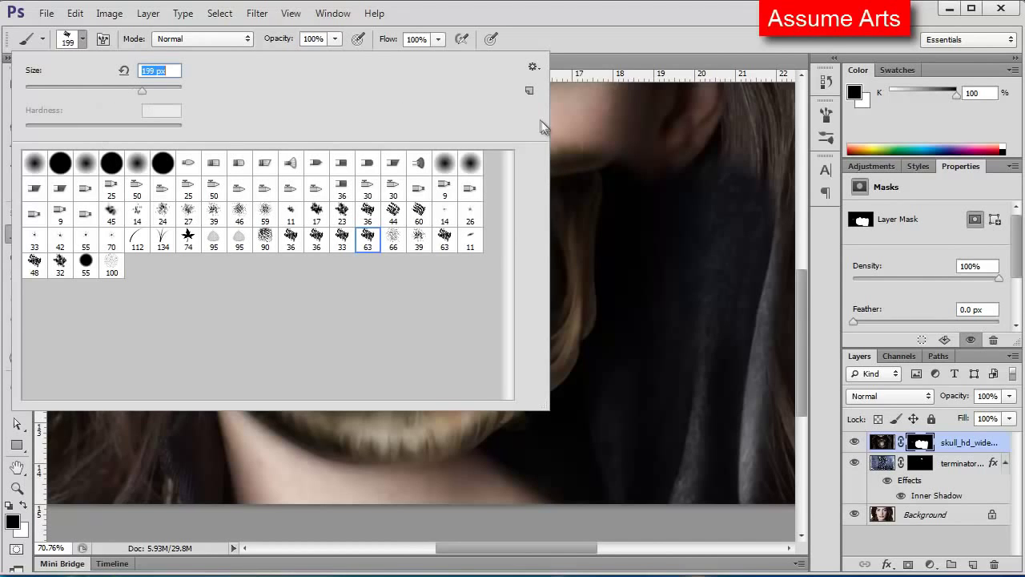
Step: With the 199 px splatter brush, roughen the skull edges along the cheek, jaw and scarf
key("Return")
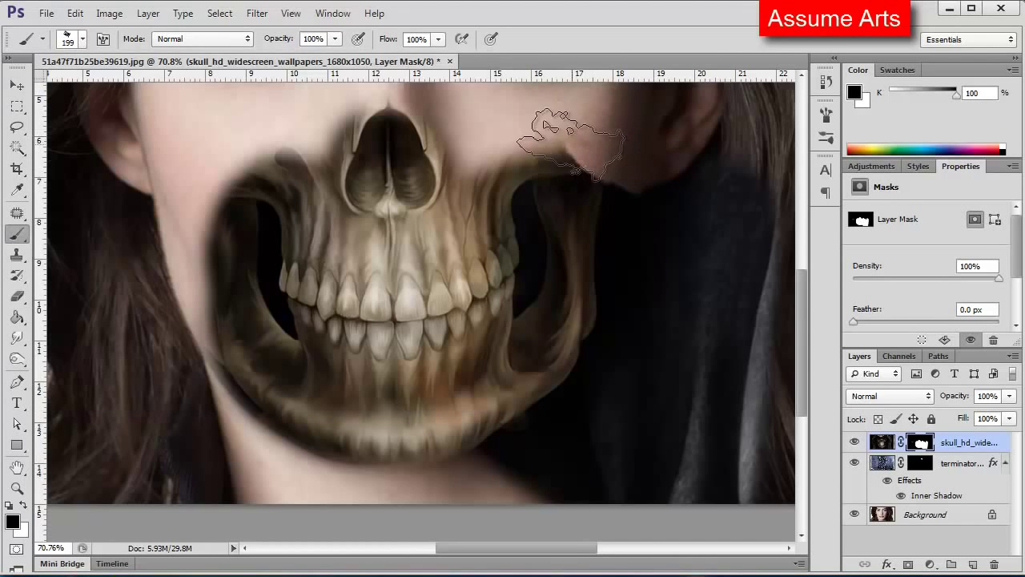
mouse_move(570, 144)
left_mouse_down()
mouse_move(516, 150)
mouse_move(493, 146)
mouse_move(513, 138)
mouse_move(448, 108)
mouse_move(405, 116)
mouse_move(320, 100)
mouse_move(284, 149)
mouse_move(200, 148)
mouse_move(249, 168)
mouse_move(269, 155)
mouse_move(244, 163)
mouse_move(235, 215)
mouse_move(227, 206)
mouse_move(206, 222)
mouse_move(240, 236)
mouse_move(242, 269)
mouse_move(223, 281)
mouse_move(221, 300)
mouse_move(240, 343)
mouse_move(230, 335)
mouse_move(244, 433)
mouse_move(316, 467)
mouse_move(256, 448)
mouse_move(320, 473)
mouse_move(452, 485)
left_mouse_up()
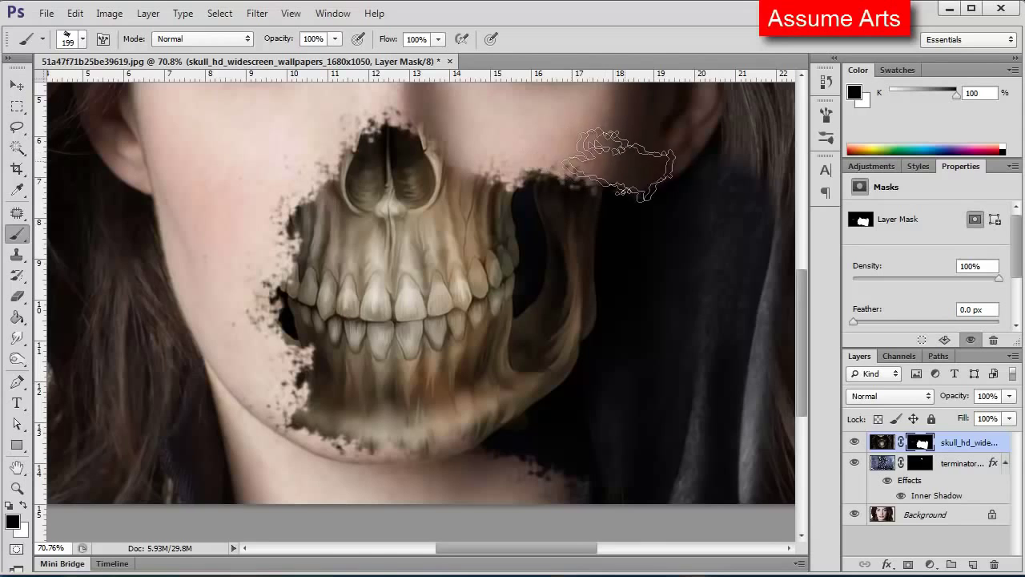
left_click_drag(716, 224, 536, 173)
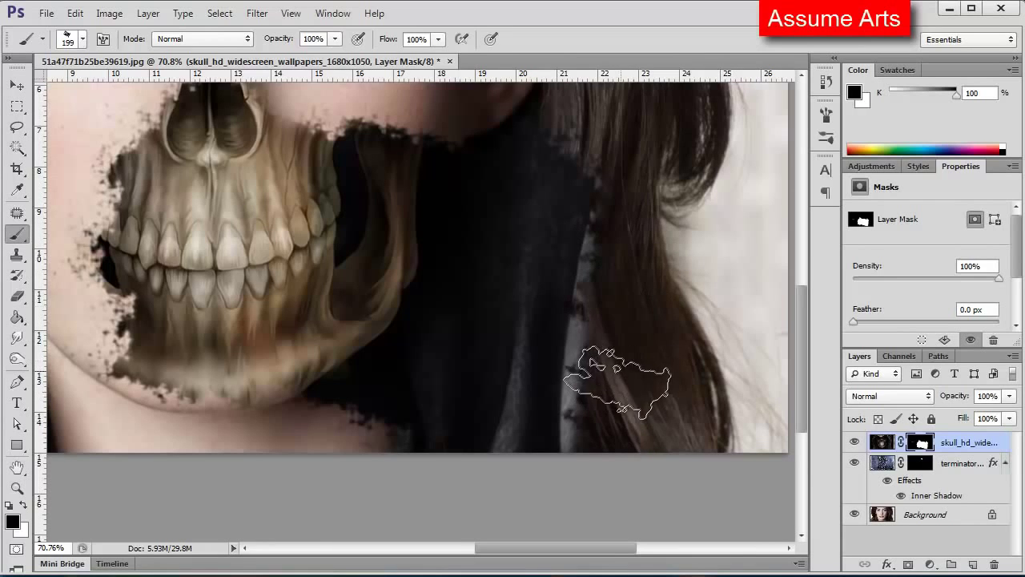
left_click_drag(615, 306, 613, 416)
scroll(481, 177, "down", 5)
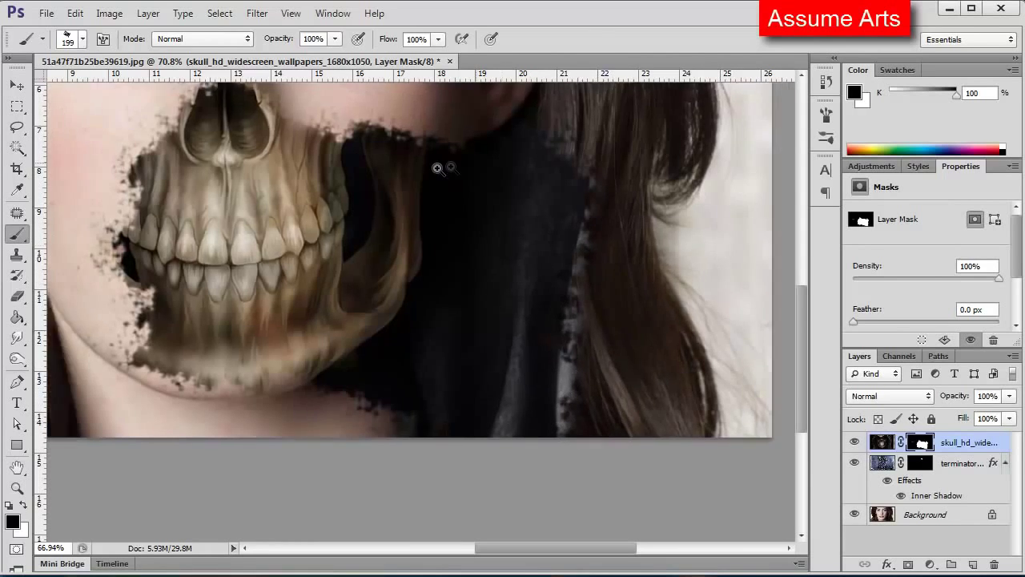
scroll(488, 246, "up", 4)
Step: Zoom out to show the whole portrait and switch to the Move tool
scroll(488, 247, "down", 1)
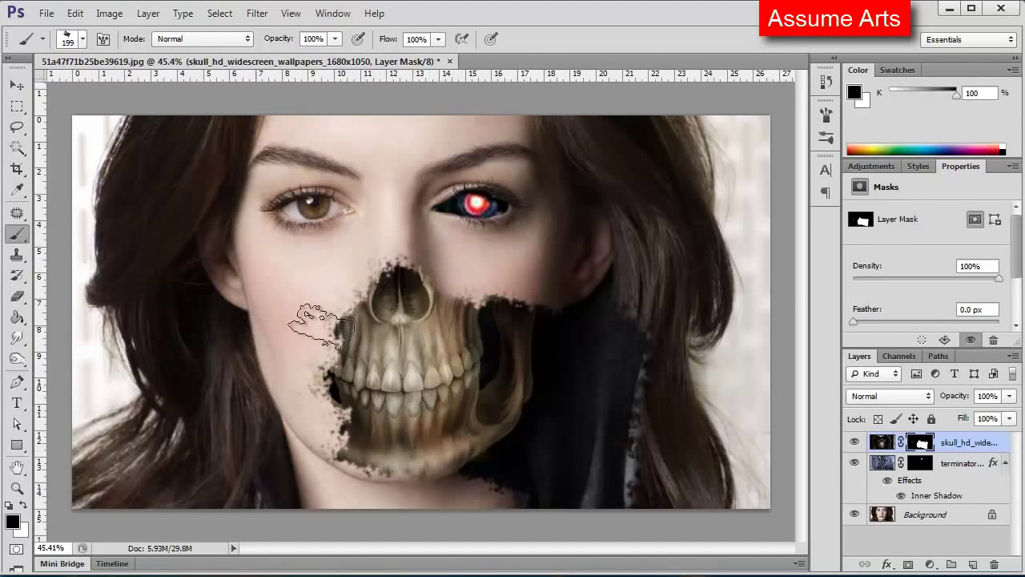
left_click(21, 86)
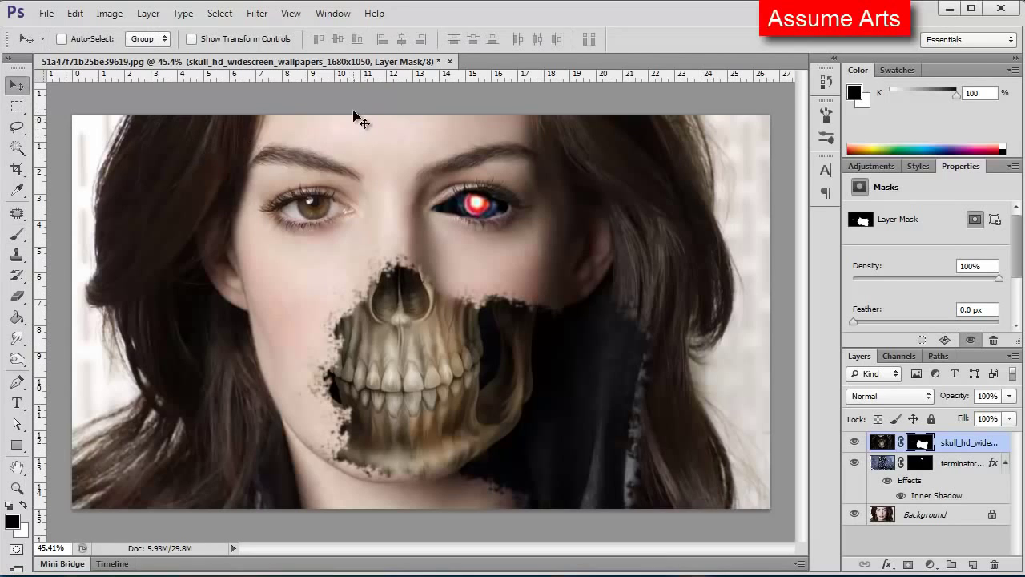